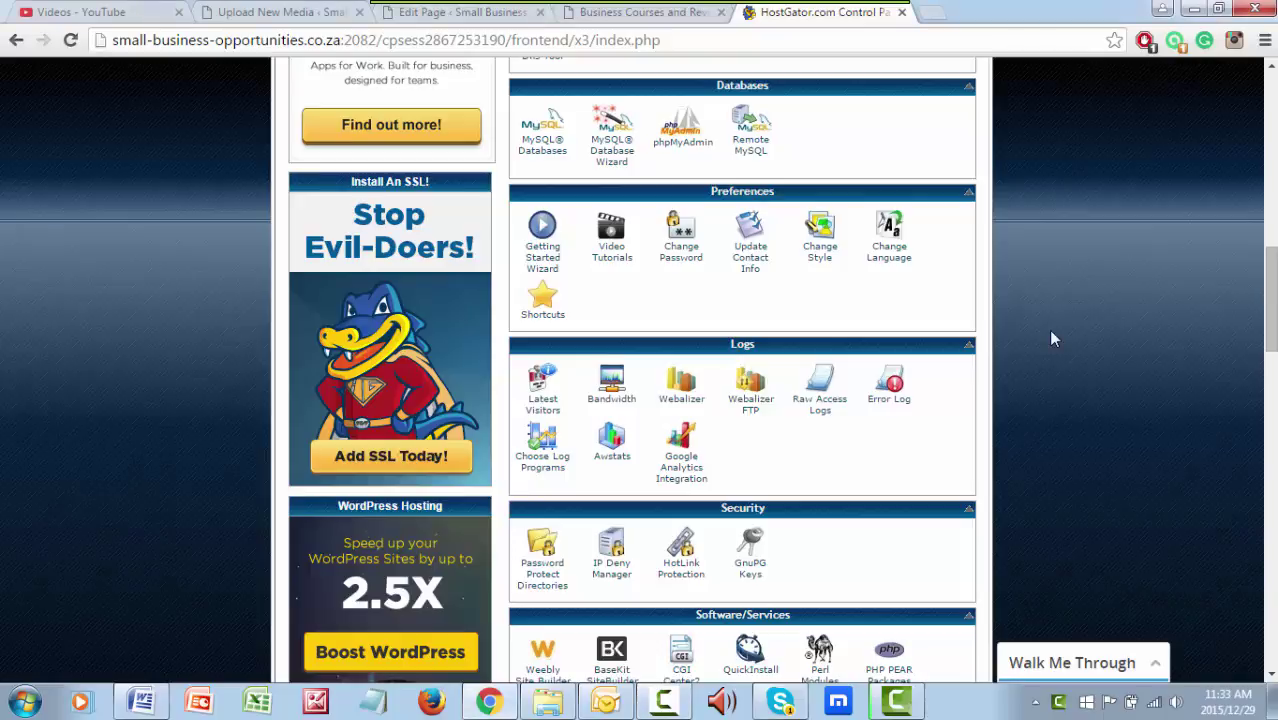
- Open QuickInstall from the Software/Services section of the hosting control panel
{"action": "scroll", "coordinate": [1050, 339], "scroll_direction": "down", "scroll_amount": 4}
{"action": "scroll", "coordinate": [1050, 339], "scroll_direction": "down", "scroll_amount": 2}
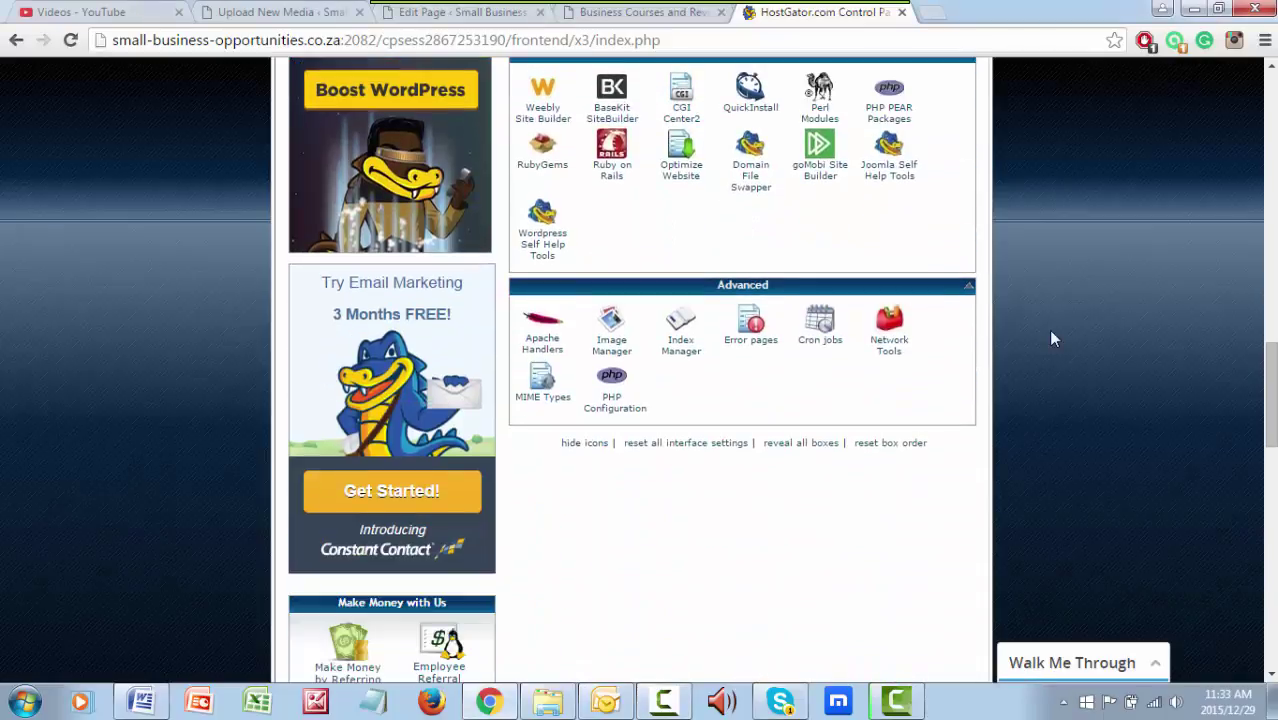
{"action": "scroll", "coordinate": [1050, 339], "scroll_direction": "up", "scroll_amount": 1}
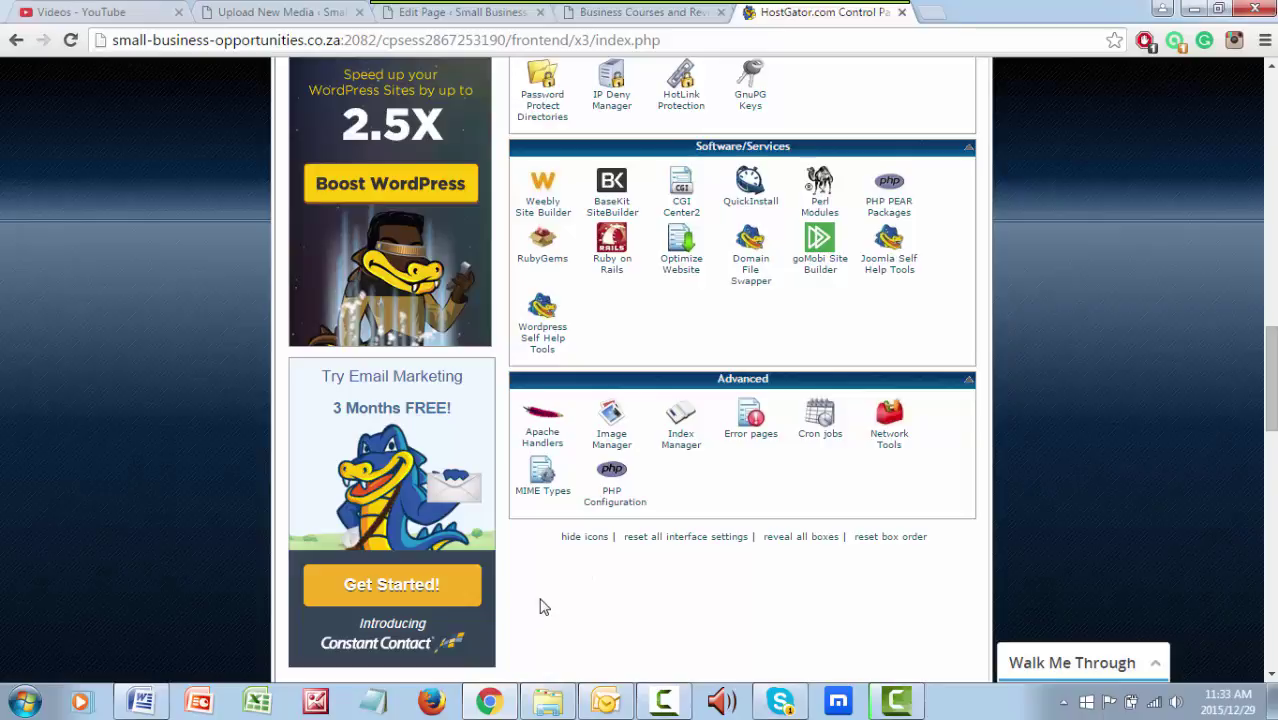
{"action": "left_click", "coordinate": [748, 206]}
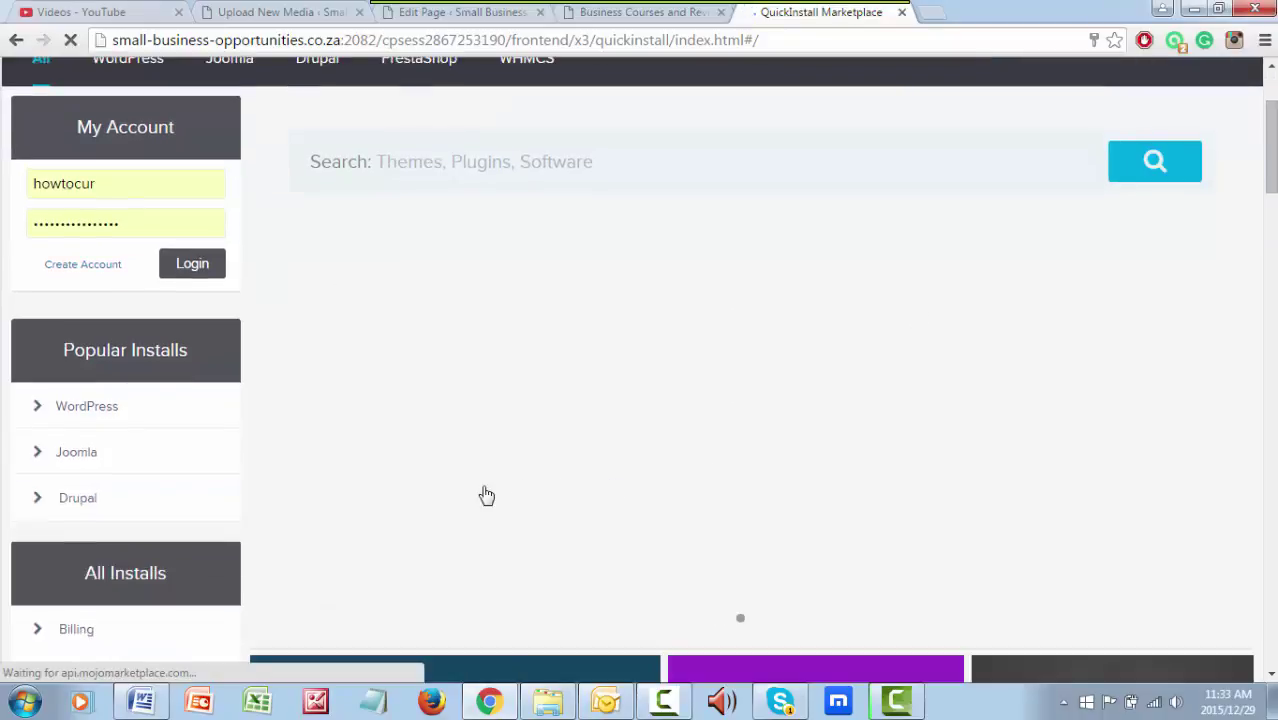
- Open the WordPress installer page from the popular installs in QuickInstall
{"action": "left_click", "coordinate": [197, 456]}
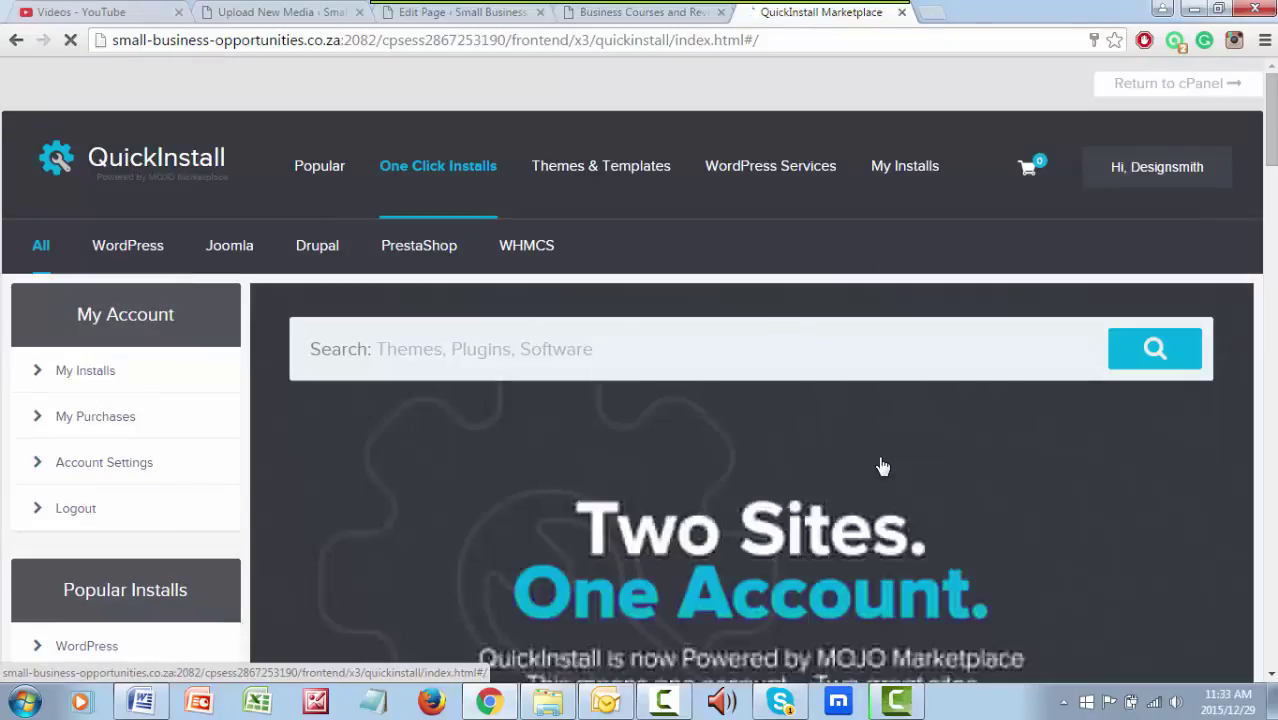
{"action": "scroll", "coordinate": [293, 478], "scroll_direction": "down", "scroll_amount": 2}
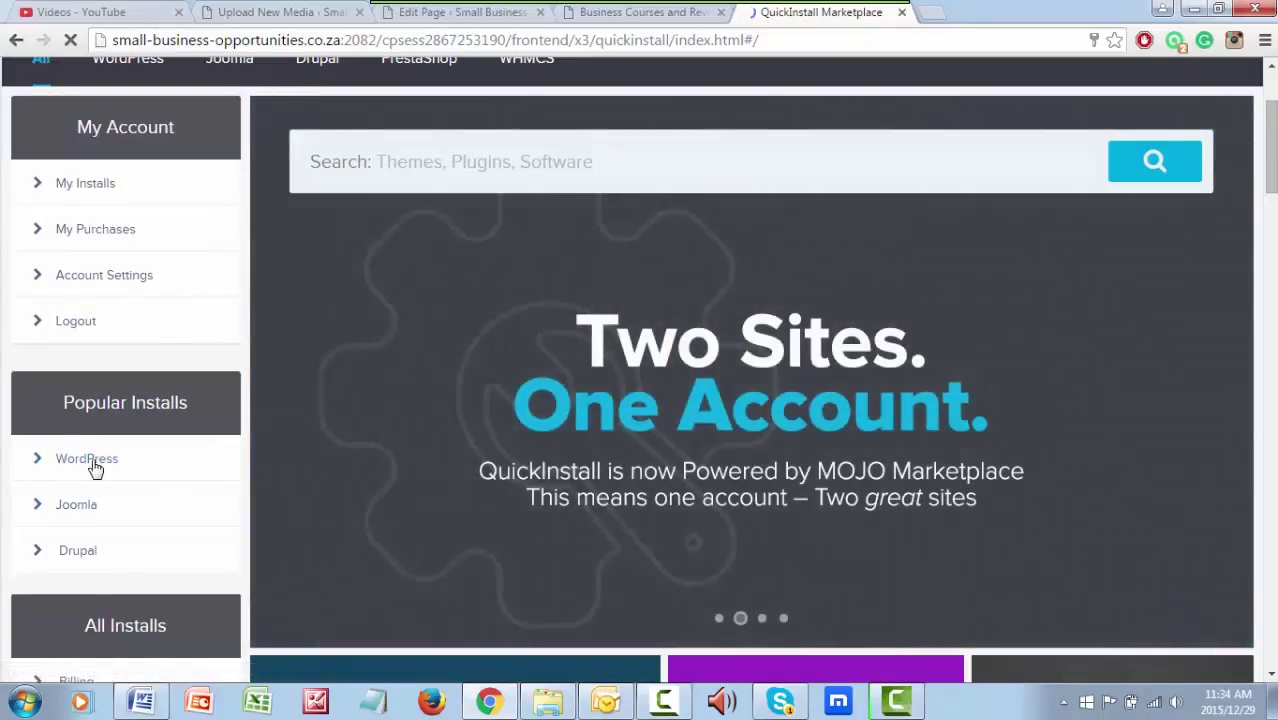
{"action": "scroll", "coordinate": [91, 460], "scroll_direction": "down", "scroll_amount": 1}
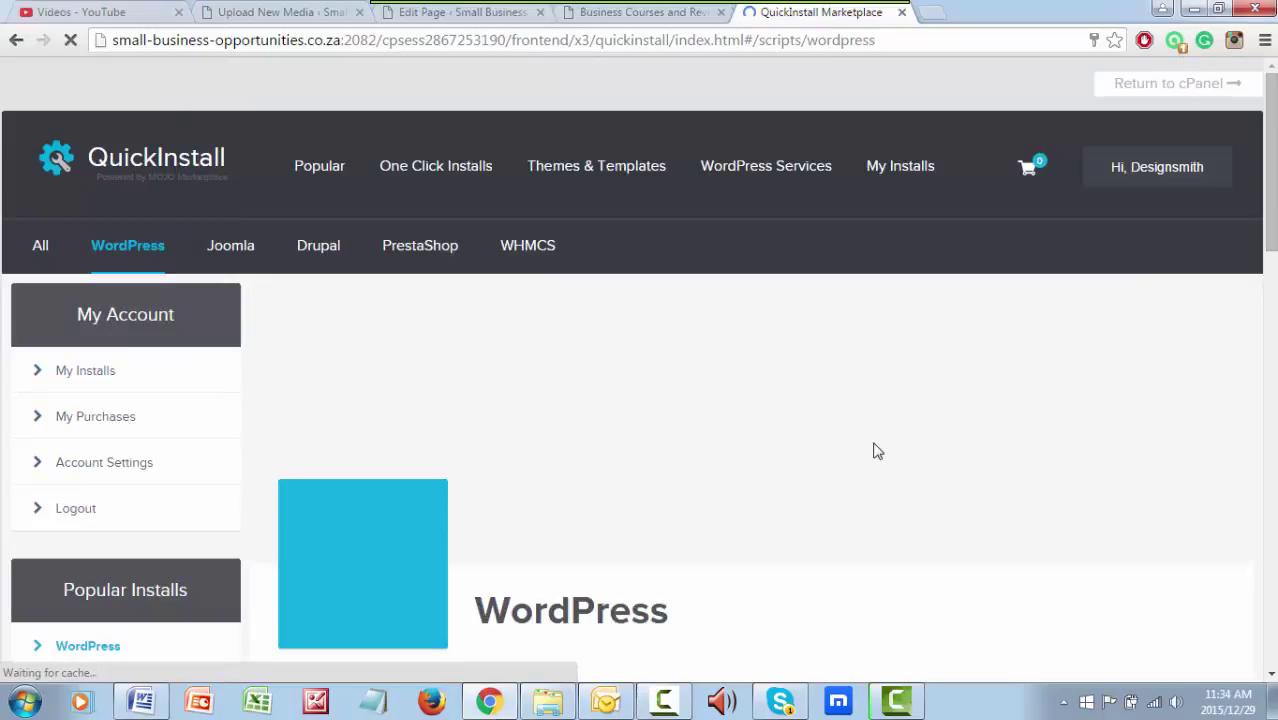
- Review the free and premium WordPress options and open the installation form for the free option
{"action": "scroll", "coordinate": [873, 448], "scroll_direction": "down", "scroll_amount": 2}
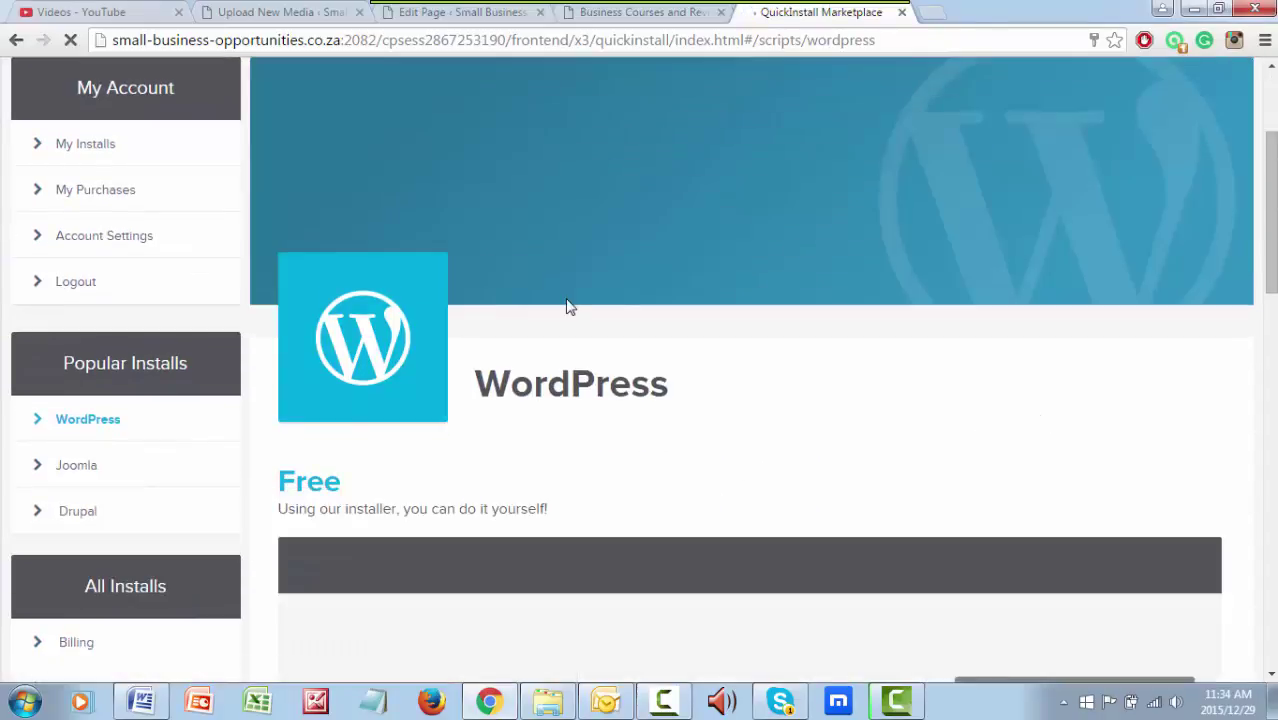
{"action": "scroll", "coordinate": [1020, 308], "scroll_direction": "down", "scroll_amount": 4}
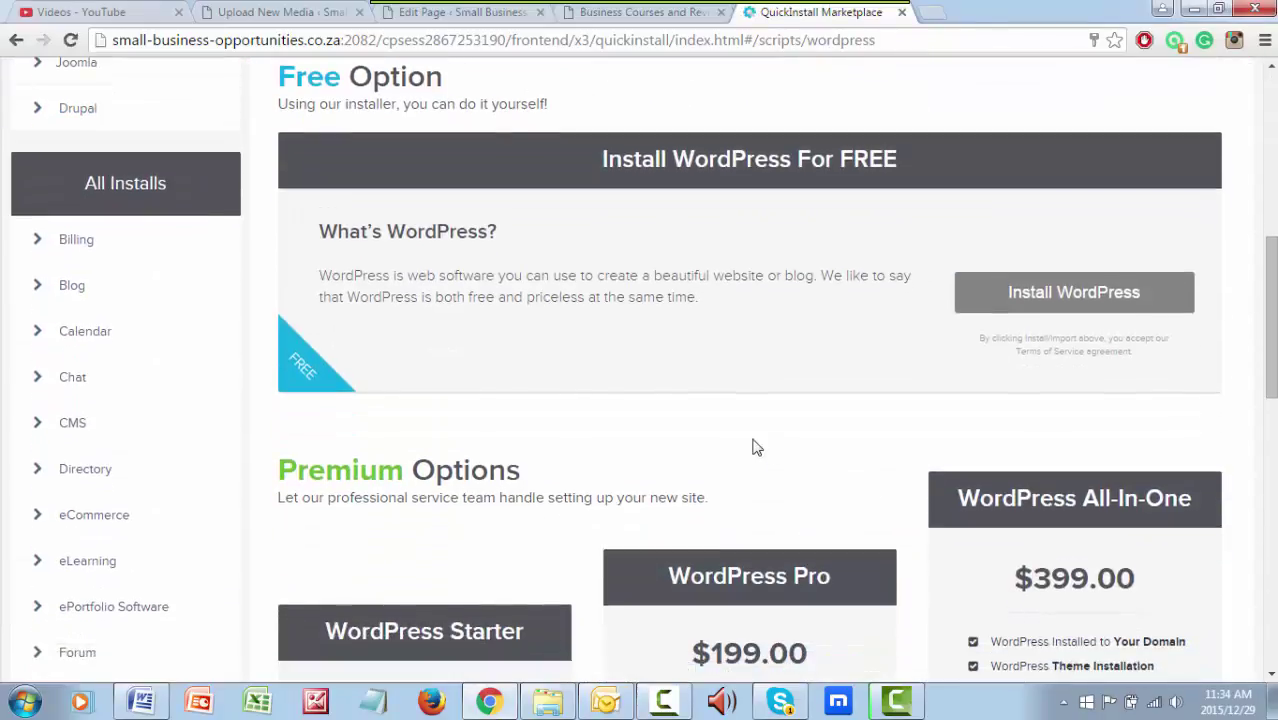
{"action": "scroll", "coordinate": [505, 530], "scroll_direction": "down", "scroll_amount": 1}
{"action": "scroll", "coordinate": [518, 556], "scroll_direction": "down", "scroll_amount": 4}
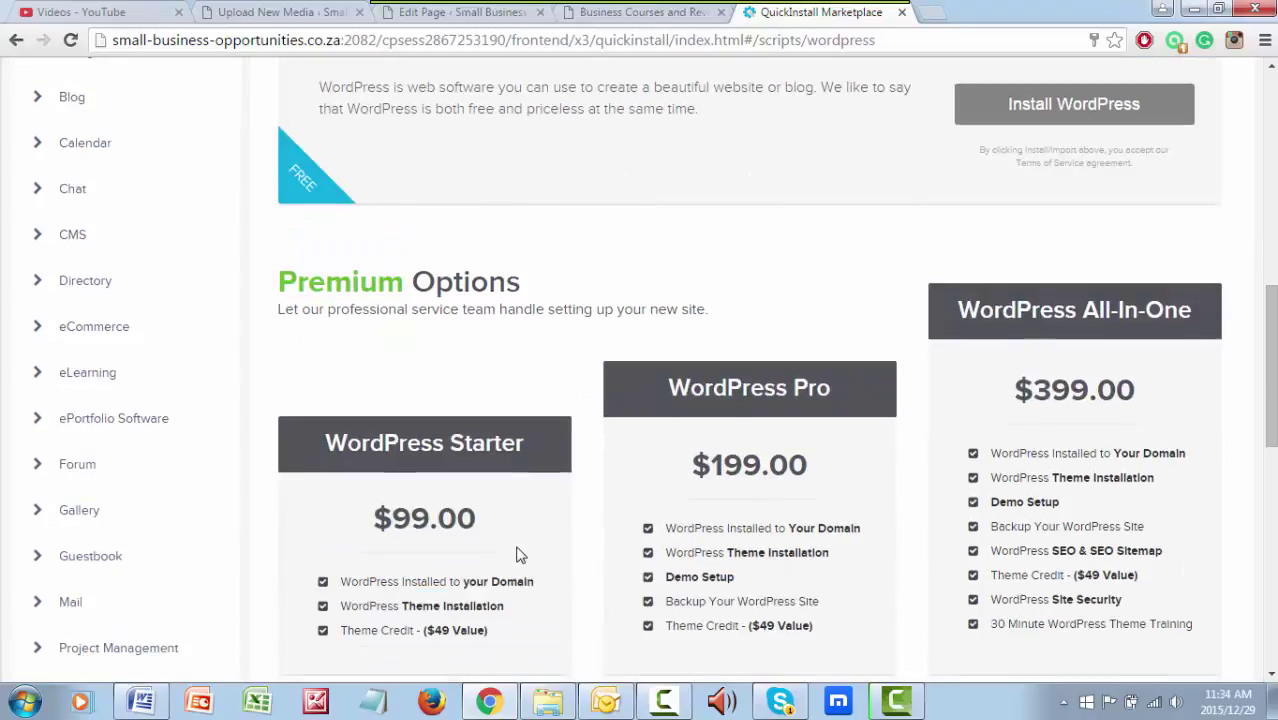
{"action": "scroll", "coordinate": [518, 556], "scroll_direction": "up", "scroll_amount": 6}
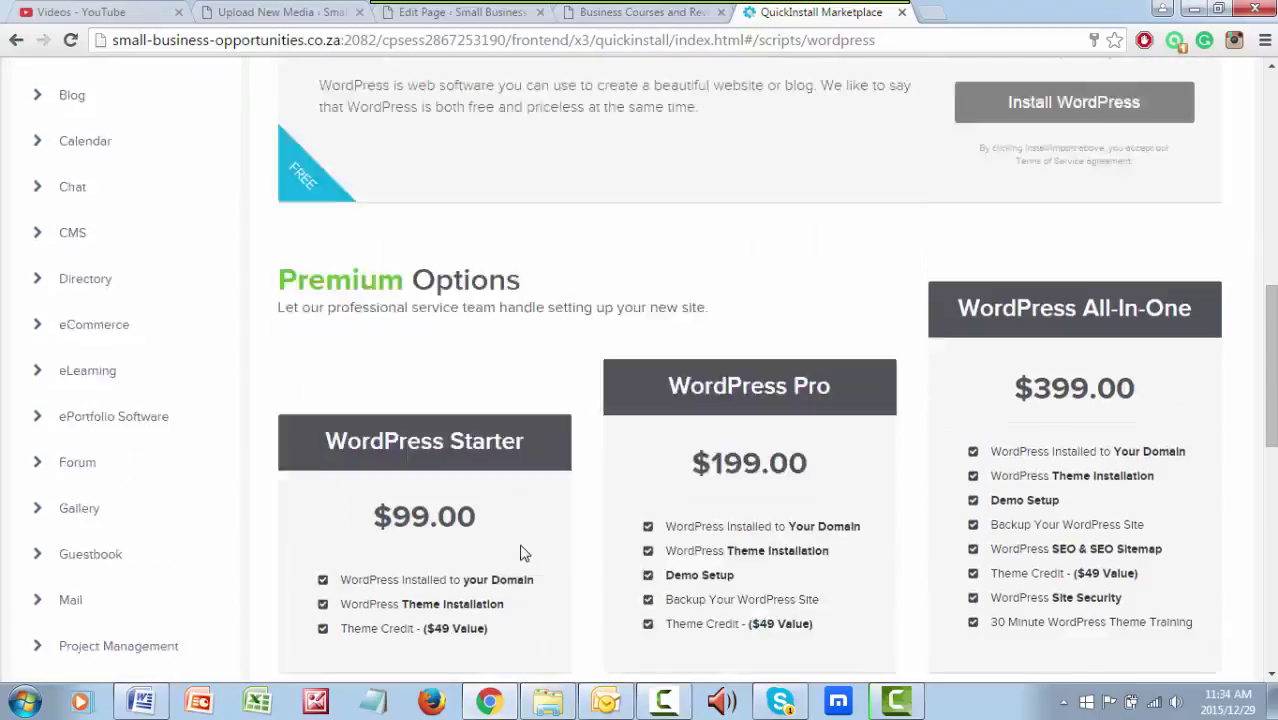
{"action": "scroll", "coordinate": [1090, 440], "scroll_direction": "up", "scroll_amount": 4}
{"action": "scroll", "coordinate": [1090, 445], "scroll_direction": "down", "scroll_amount": 1}
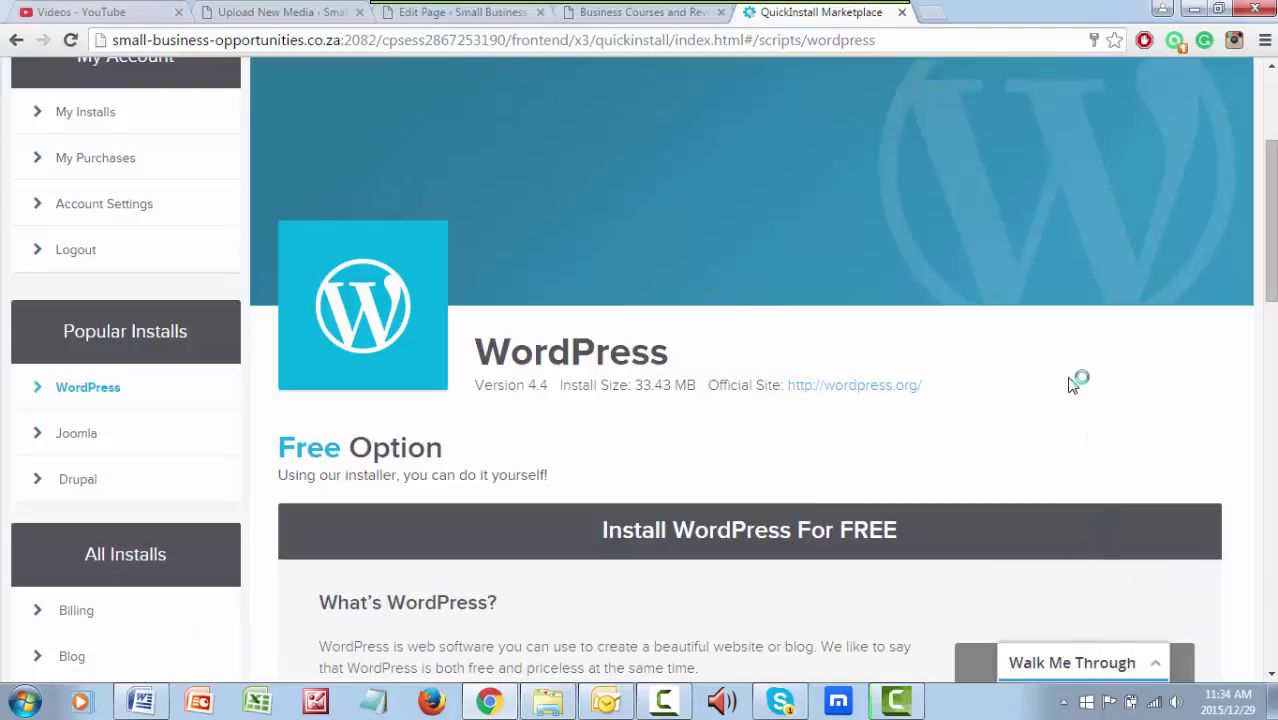
{"action": "scroll", "coordinate": [1072, 388], "scroll_direction": "down", "scroll_amount": 1}
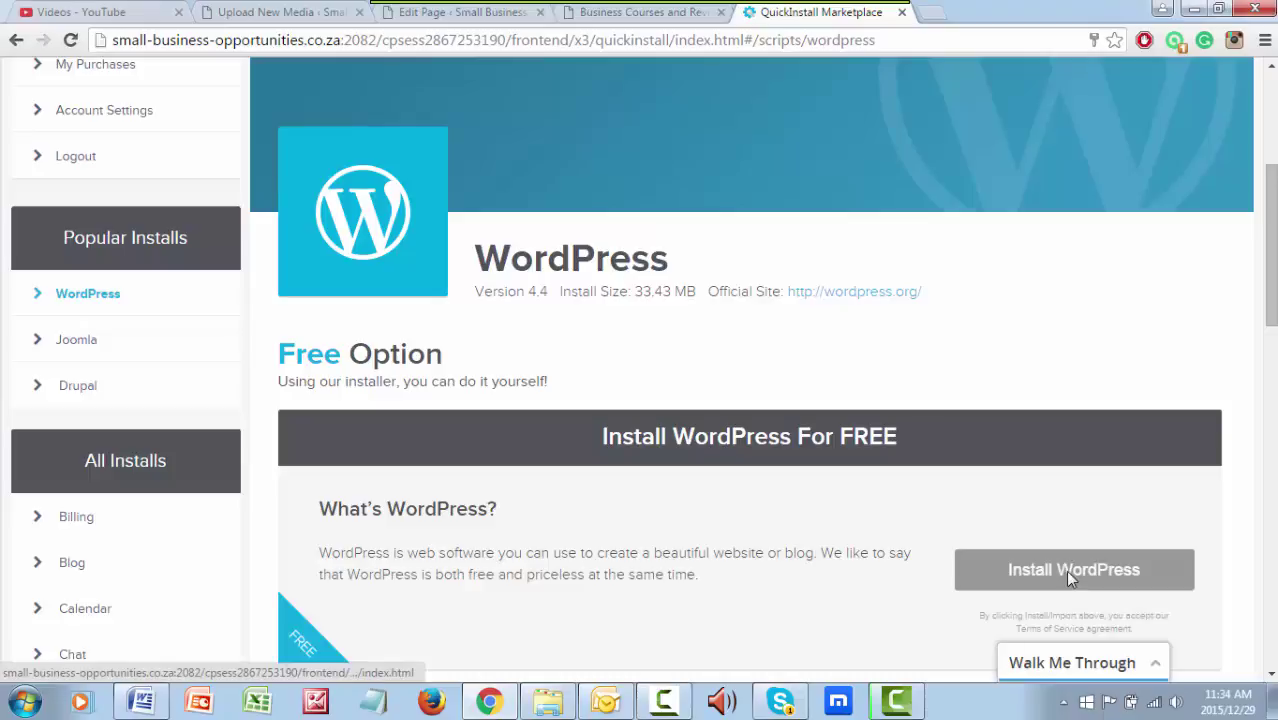
{"action": "left_click", "coordinate": [1068, 570]}
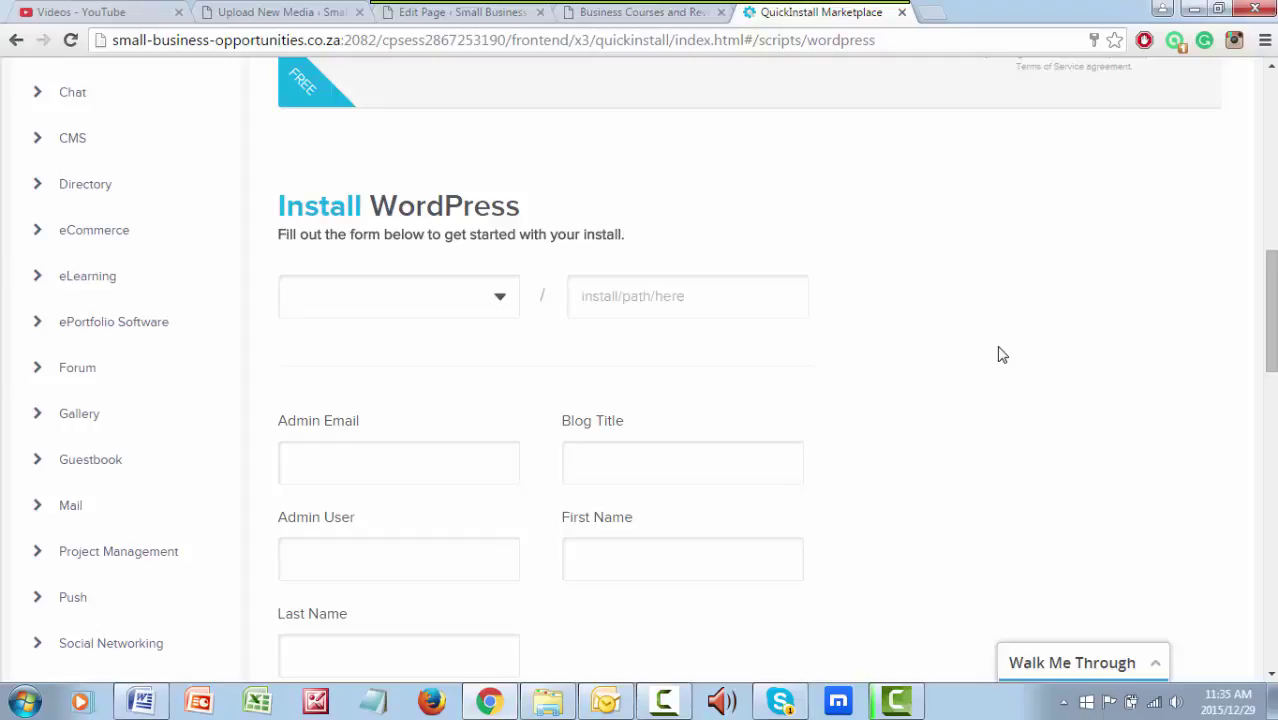
{"action": "scroll", "coordinate": [995, 415], "scroll_direction": "down", "scroll_amount": 4}
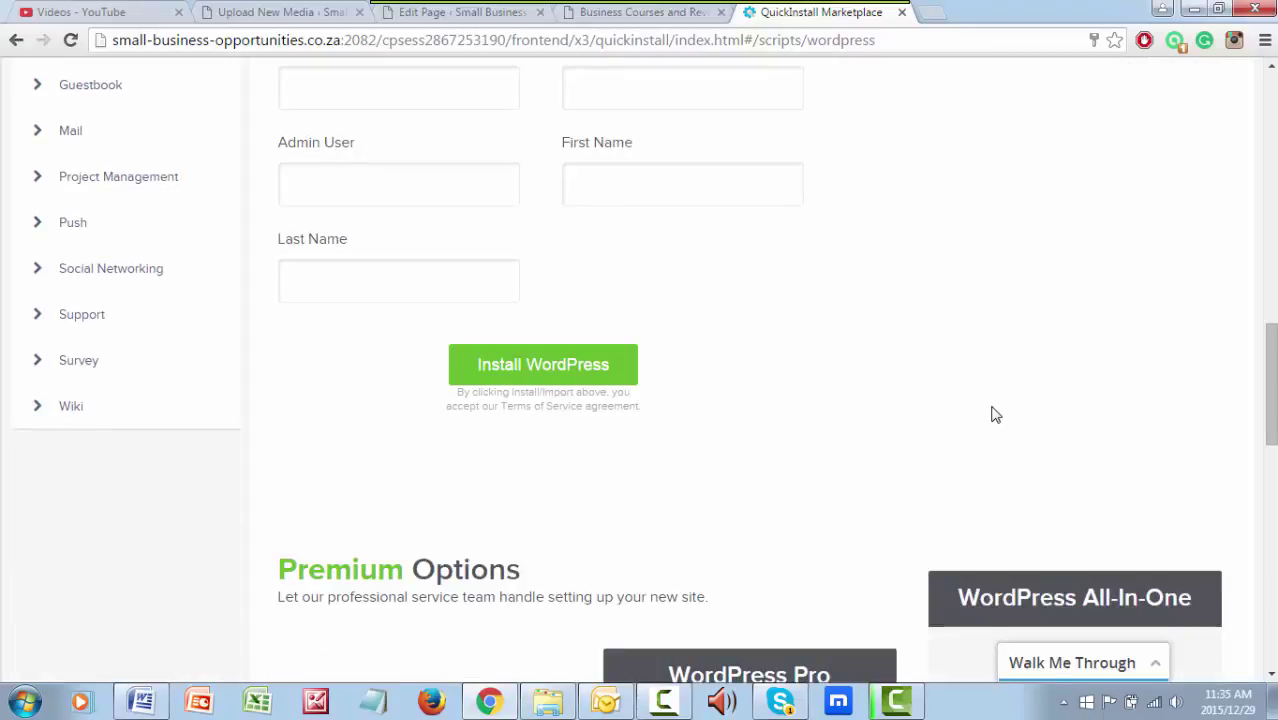
{"action": "scroll", "coordinate": [995, 415], "scroll_direction": "up", "scroll_amount": 4}
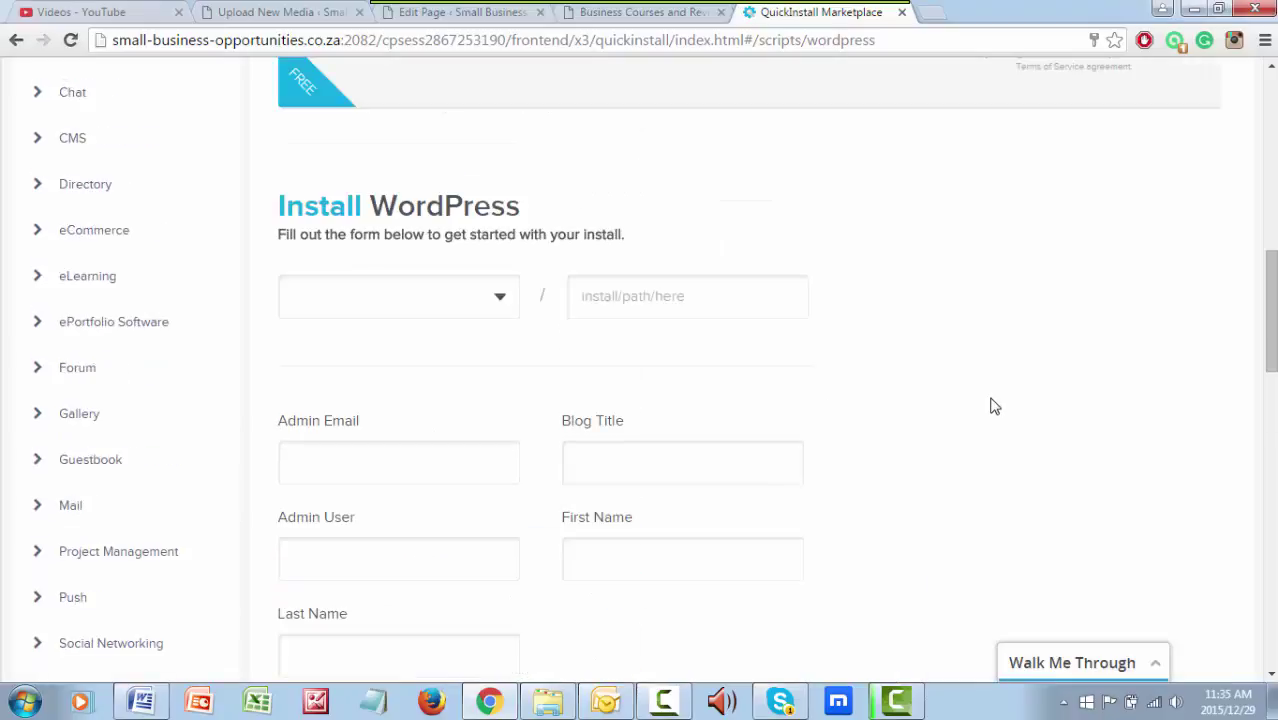
{"action": "scroll", "coordinate": [995, 406], "scroll_direction": "down", "scroll_amount": 1}
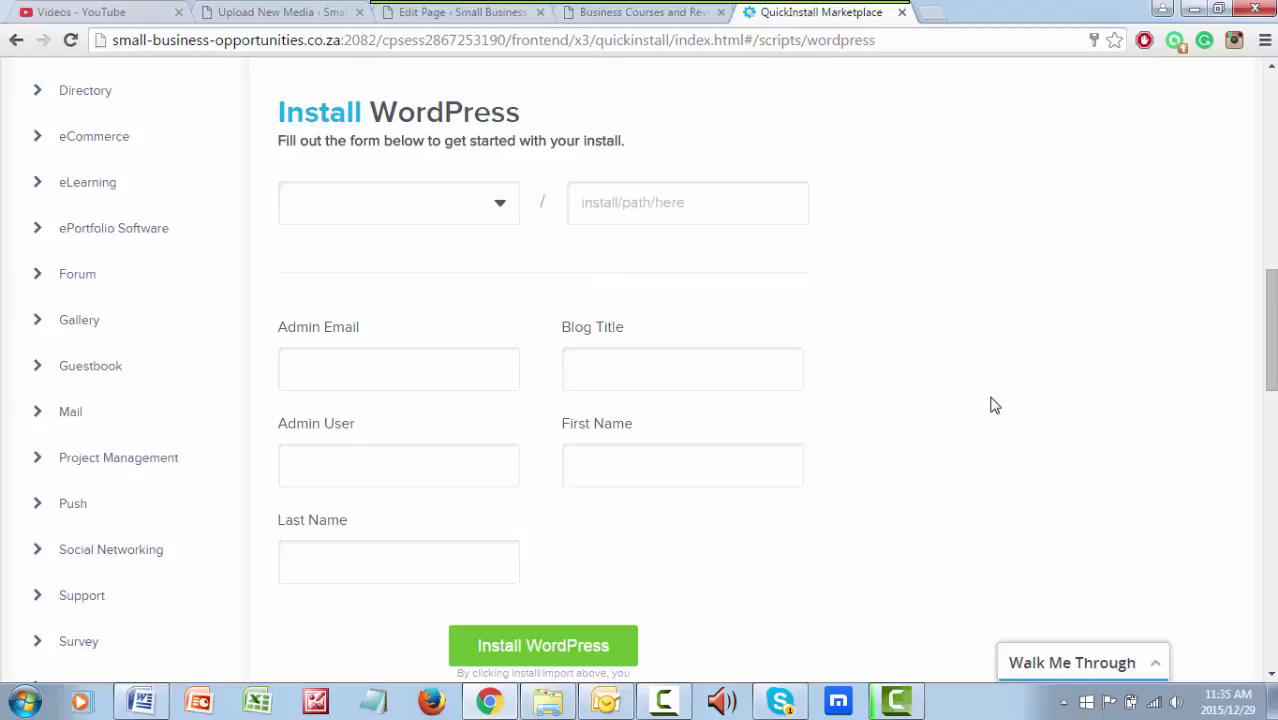
{"action": "left_click", "coordinate": [543, 645]}
{"action": "left_click", "coordinate": [500, 204]}
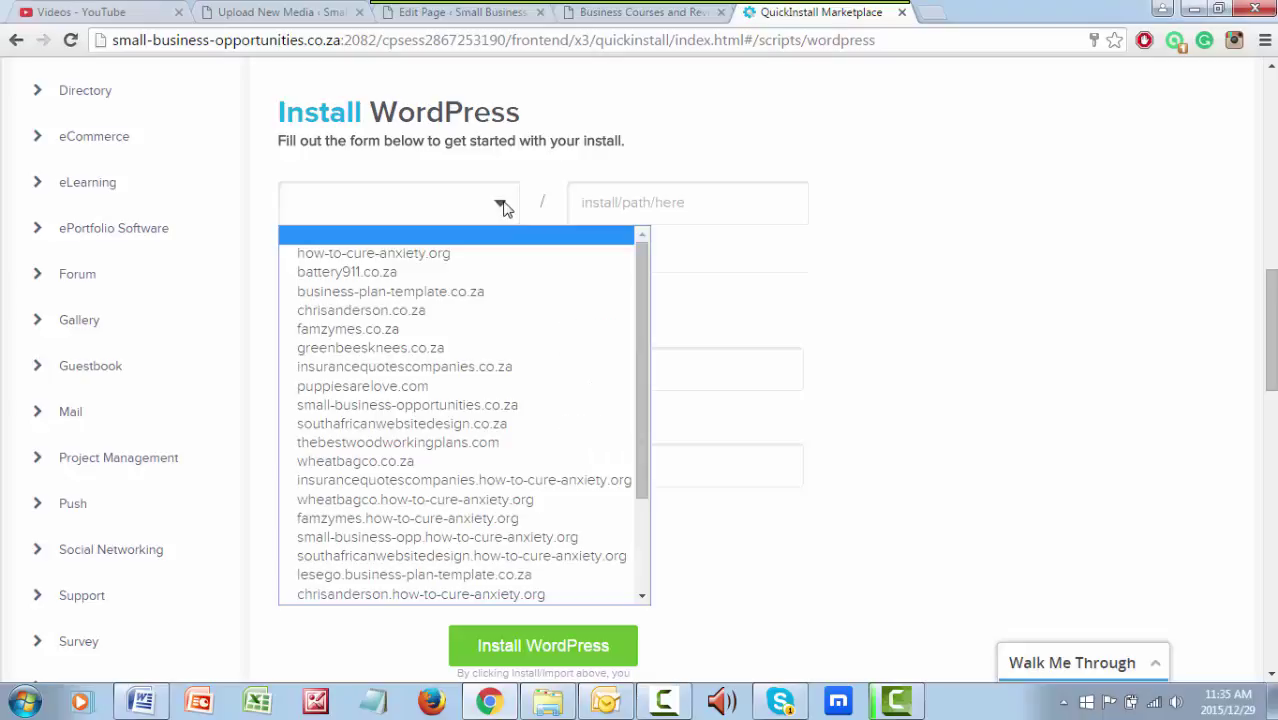
{"action": "left_click", "coordinate": [410, 543]}
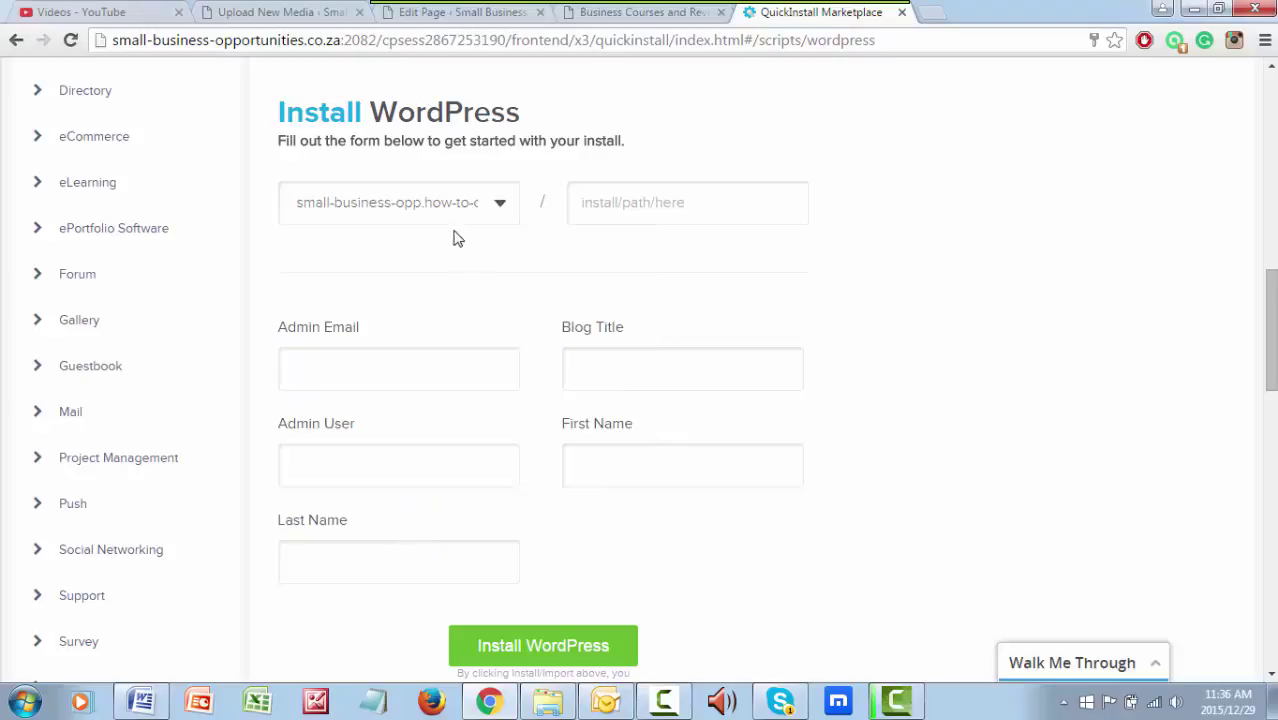
- Set the install location to the domain small-business-opportunities.co.za with the path newblog
{"action": "left_click", "coordinate": [500, 206]}
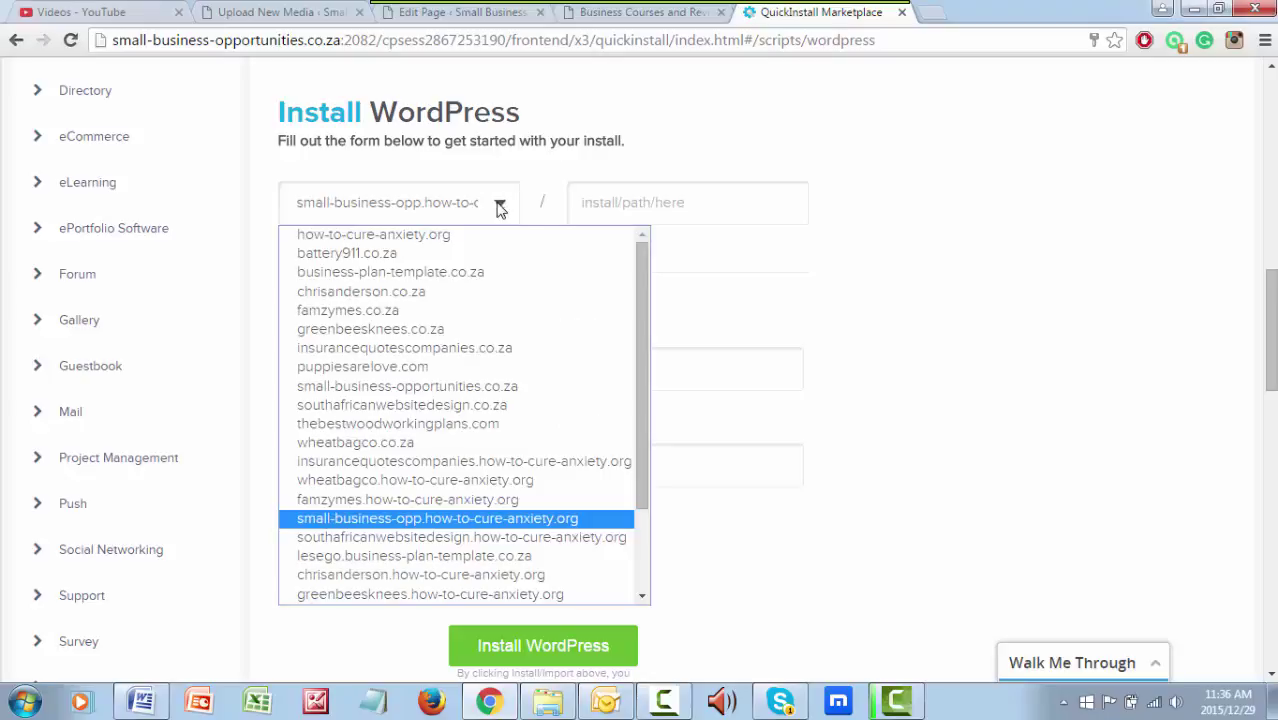
{"action": "type", "text": "bu"}
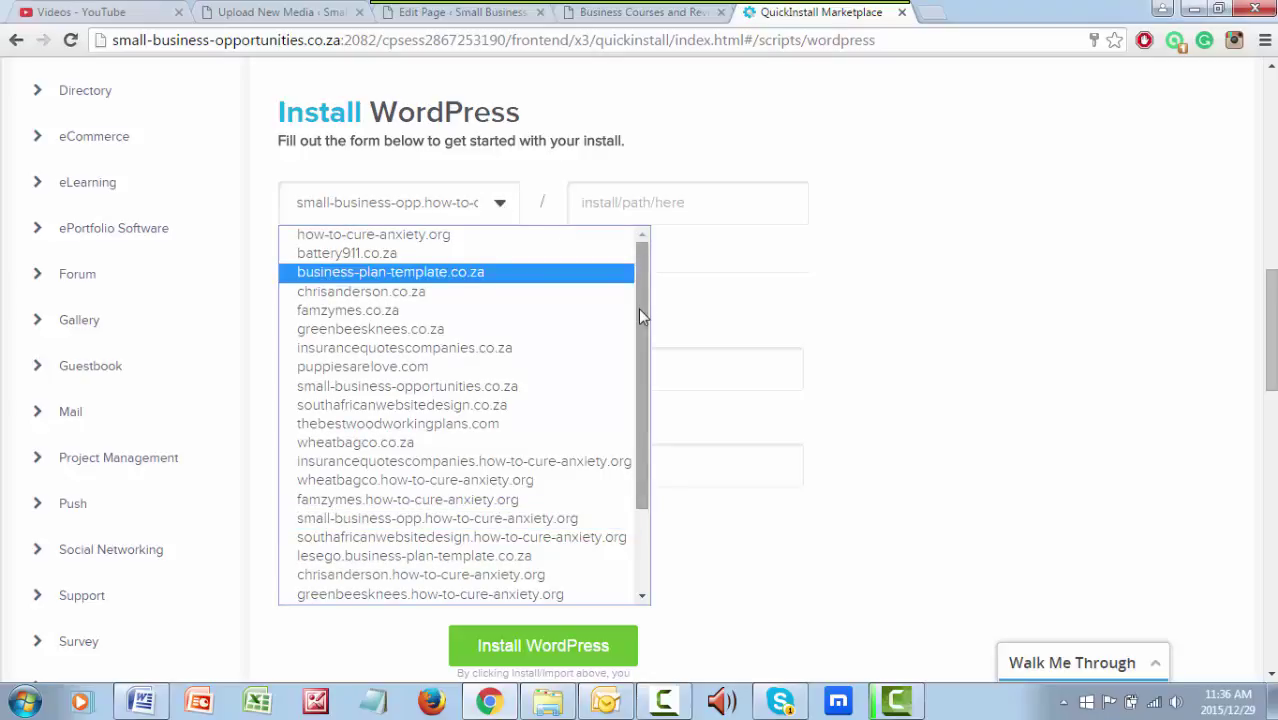
{"action": "left_click", "coordinate": [470, 386]}
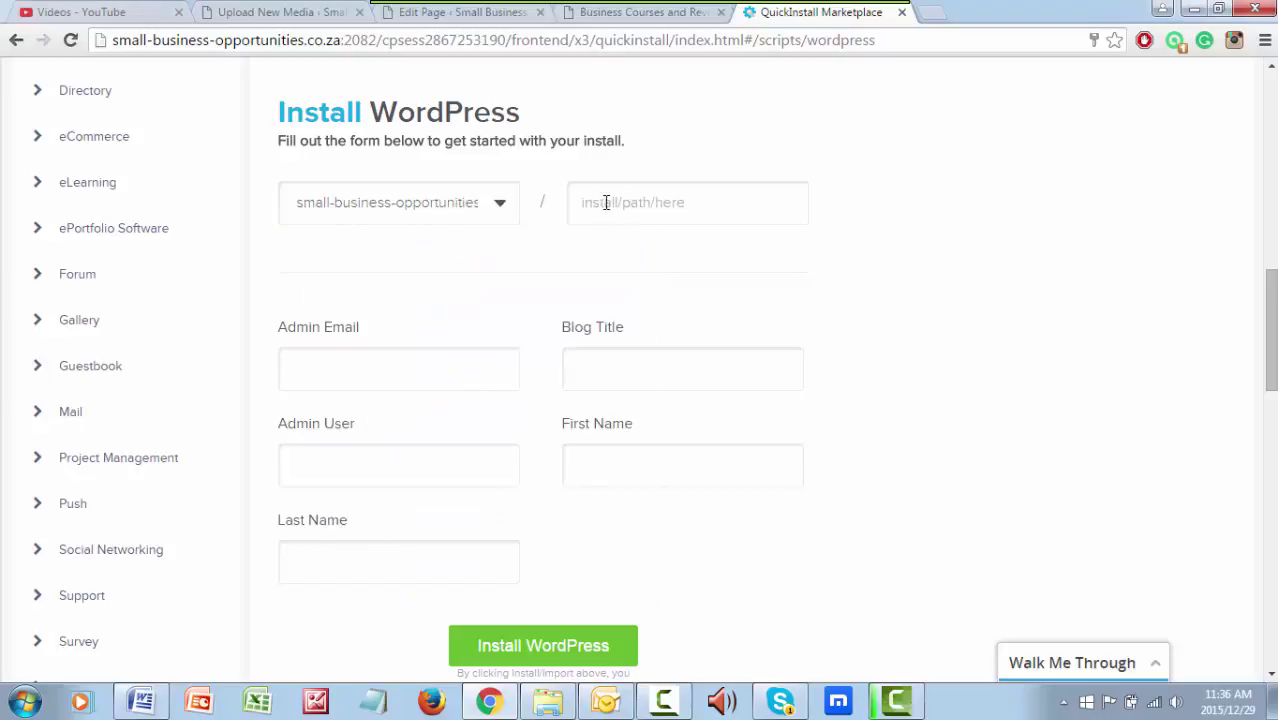
{"action": "left_click", "coordinate": [652, 202]}
{"action": "left_click", "coordinate": [623, 196]}
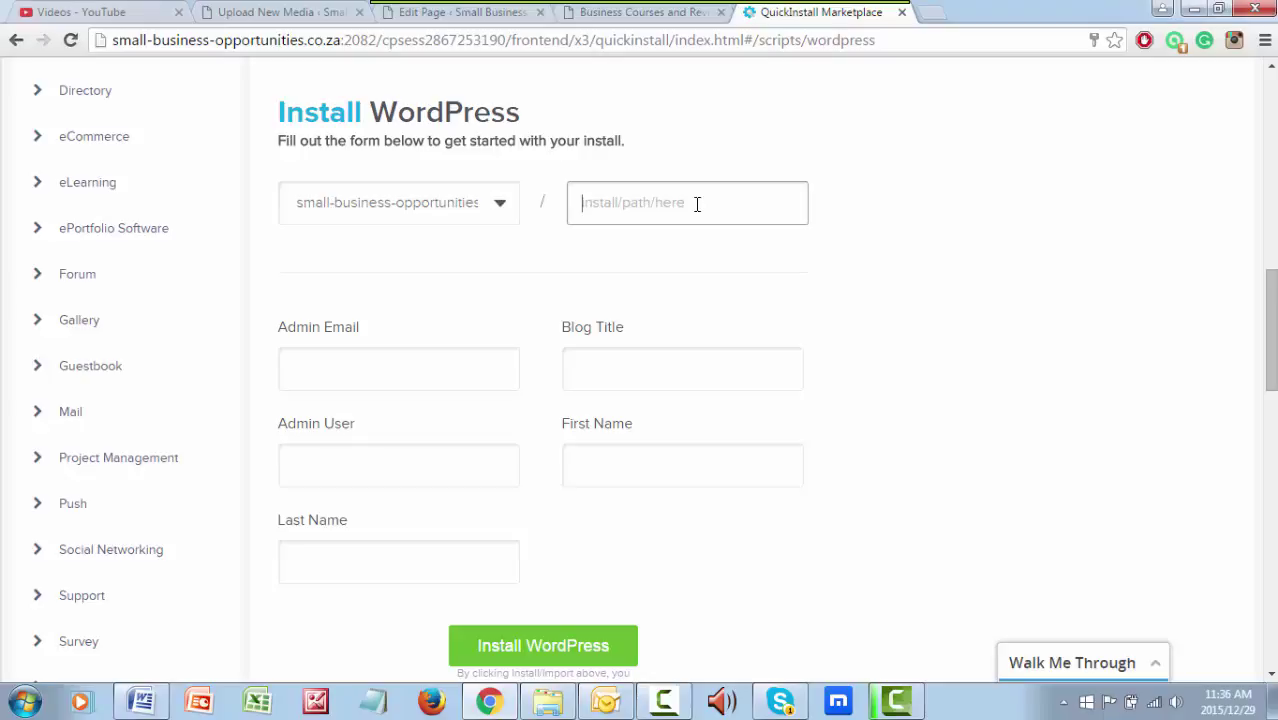
{"action": "type", "text": "newblog"}
- Fill in the admin email, admin user, first and last name, title the blog "my new blog", and install WordPress
{"action": "left_click", "coordinate": [376, 373]}
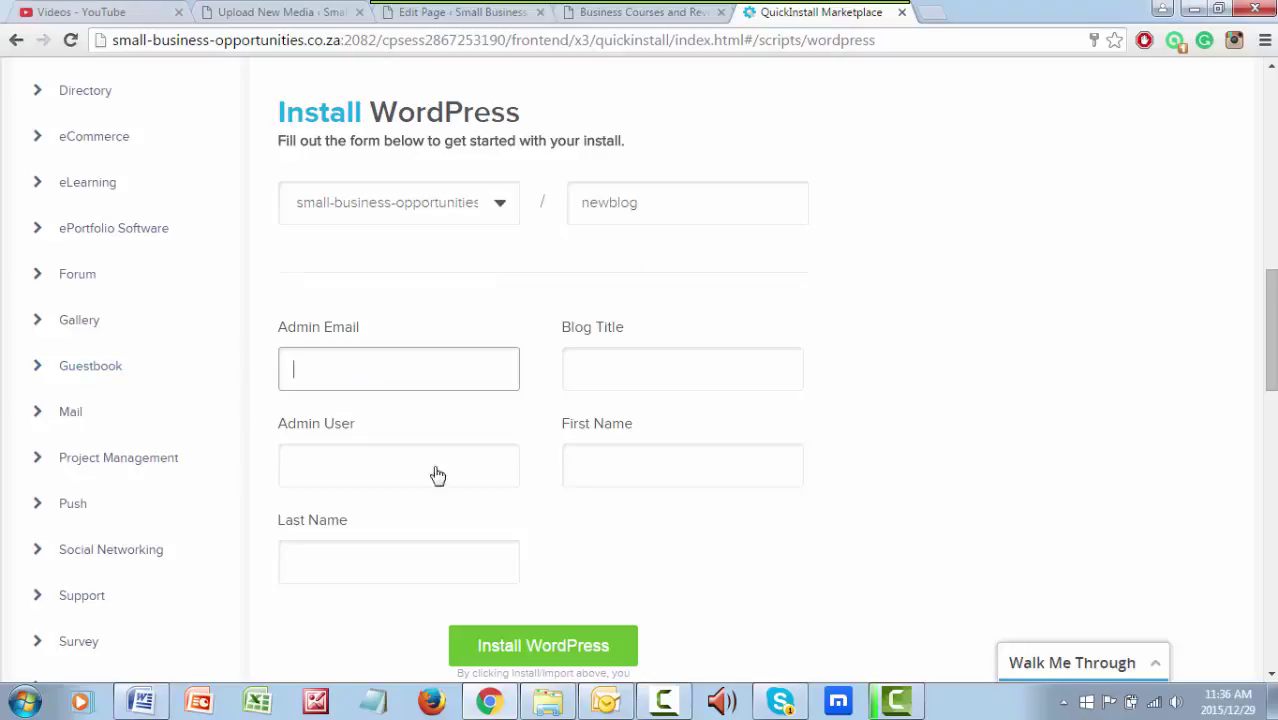
{"action": "left_click", "coordinate": [622, 370]}
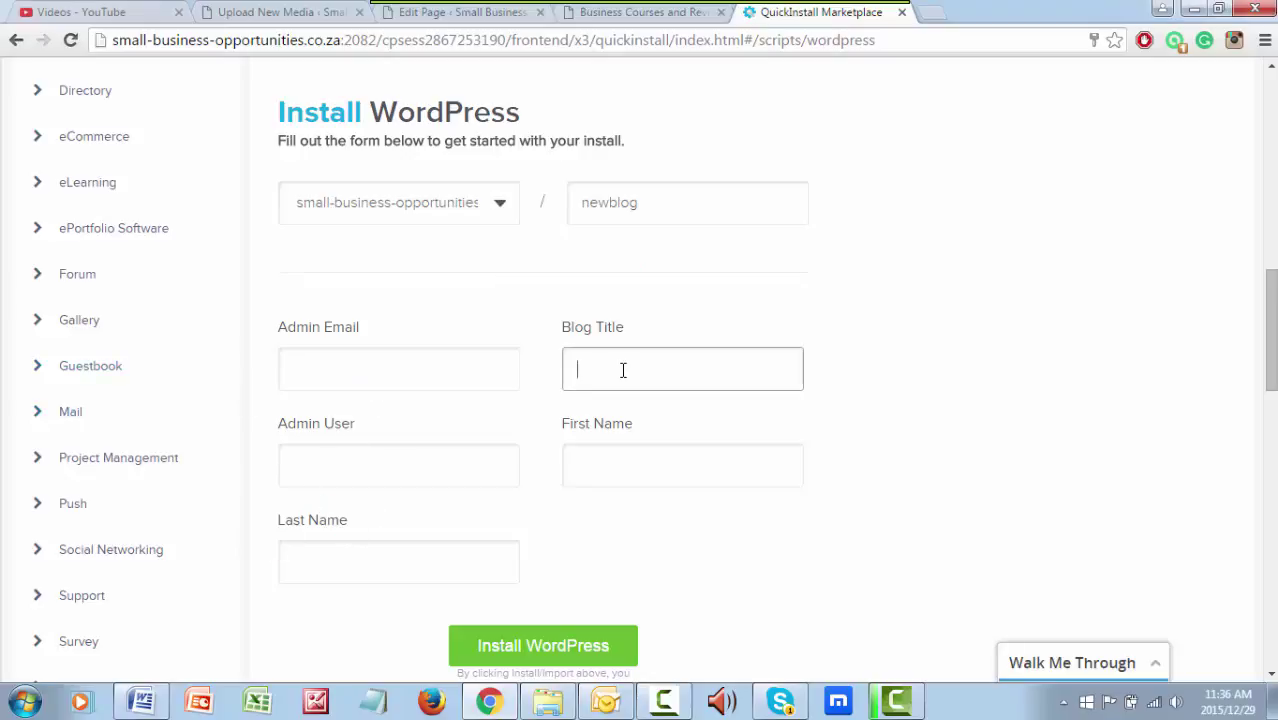
{"action": "left_click", "coordinate": [599, 457]}
{"action": "left_click", "coordinate": [394, 468]}
{"action": "left_click", "coordinate": [377, 560]}
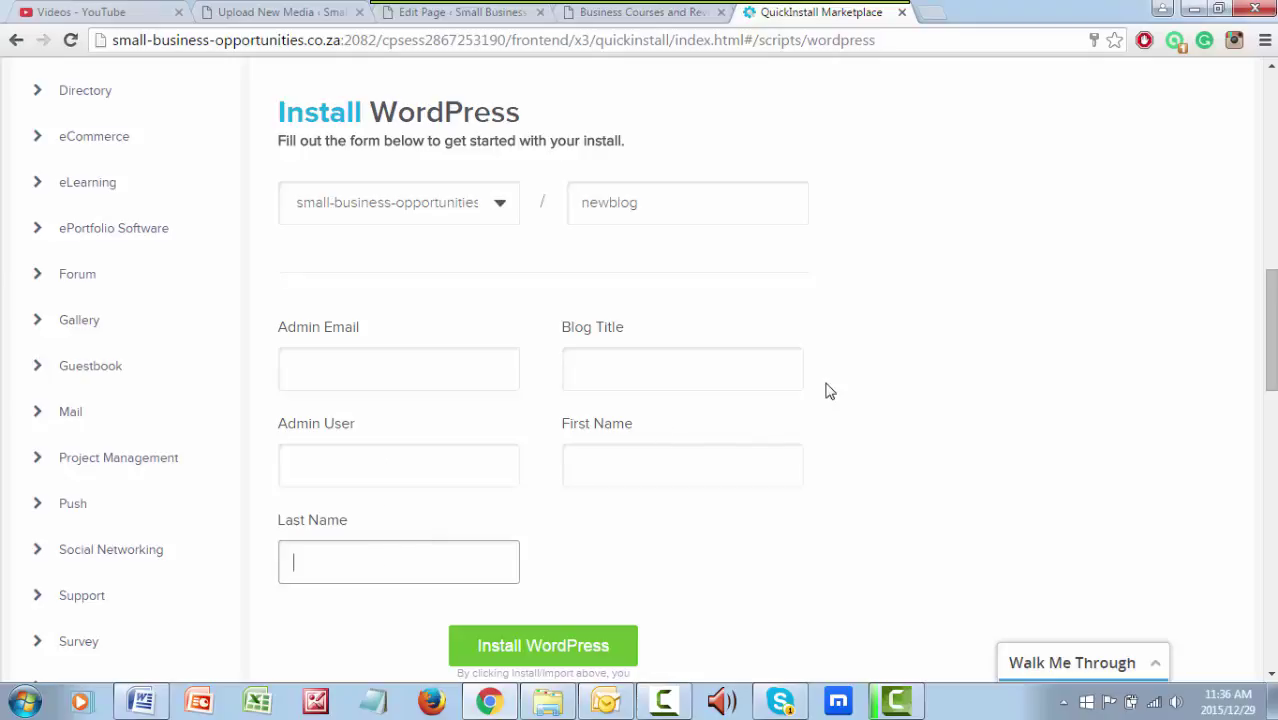
{"action": "scroll", "coordinate": [827, 391], "scroll_direction": "down", "scroll_amount": 3}
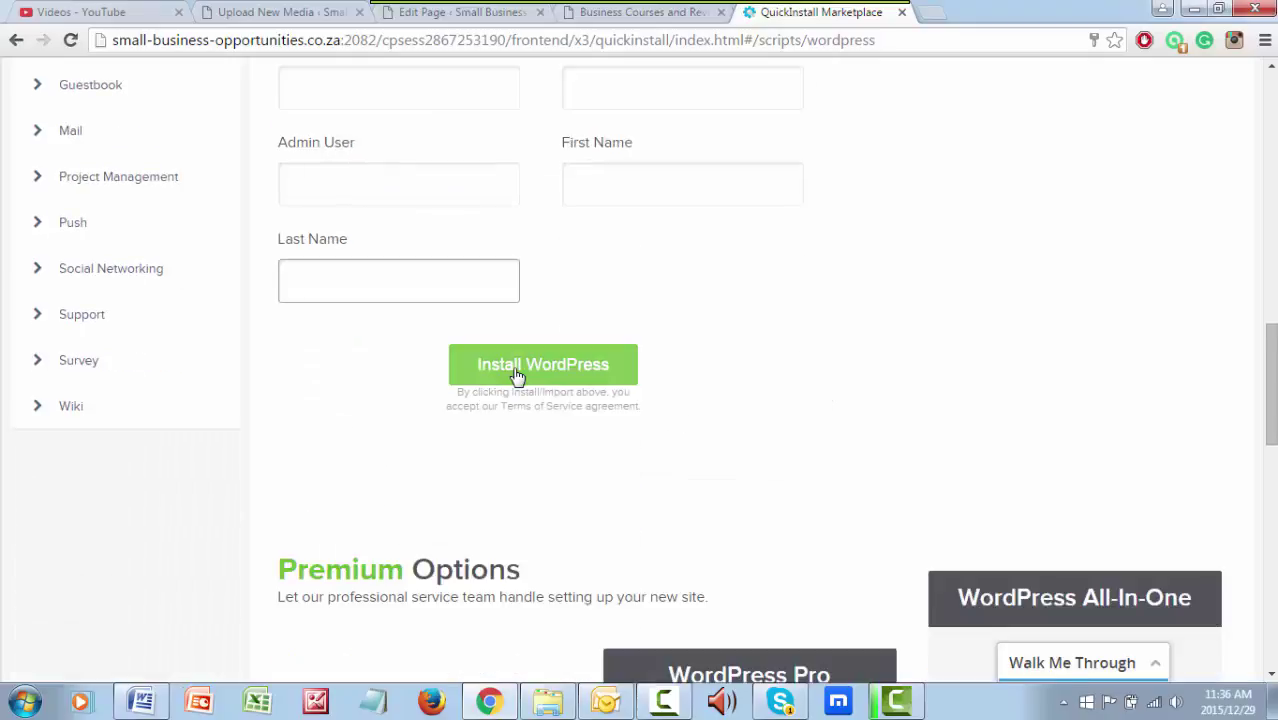
{"action": "scroll", "coordinate": [851, 383], "scroll_direction": "down", "scroll_amount": 3}
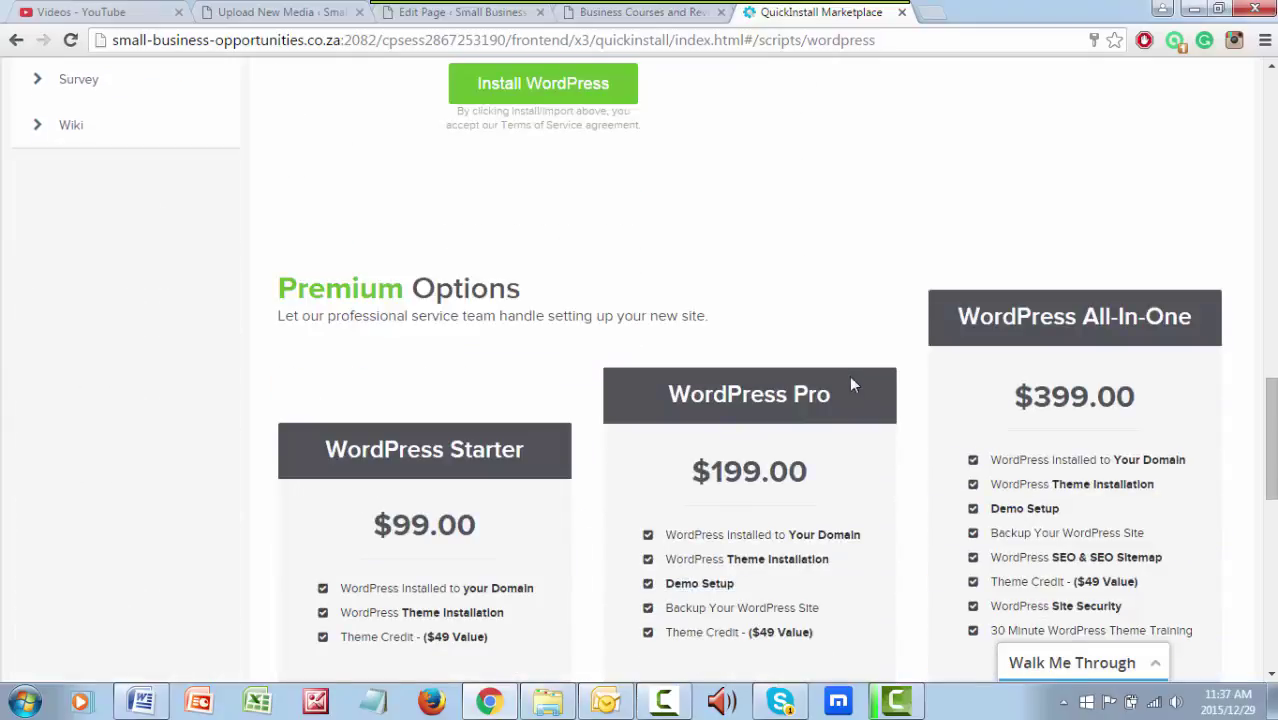
{"action": "scroll", "coordinate": [851, 385], "scroll_direction": "up", "scroll_amount": 4}
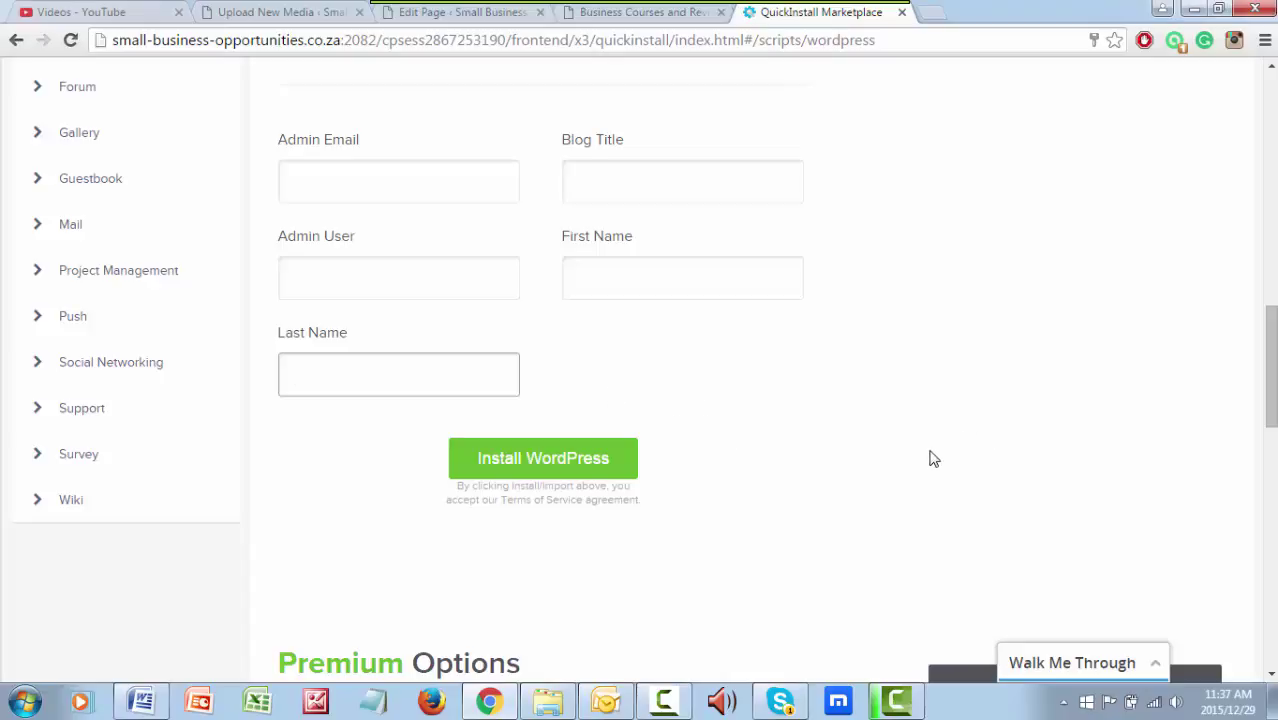
{"action": "scroll", "coordinate": [1006, 356], "scroll_direction": "up", "scroll_amount": 2}
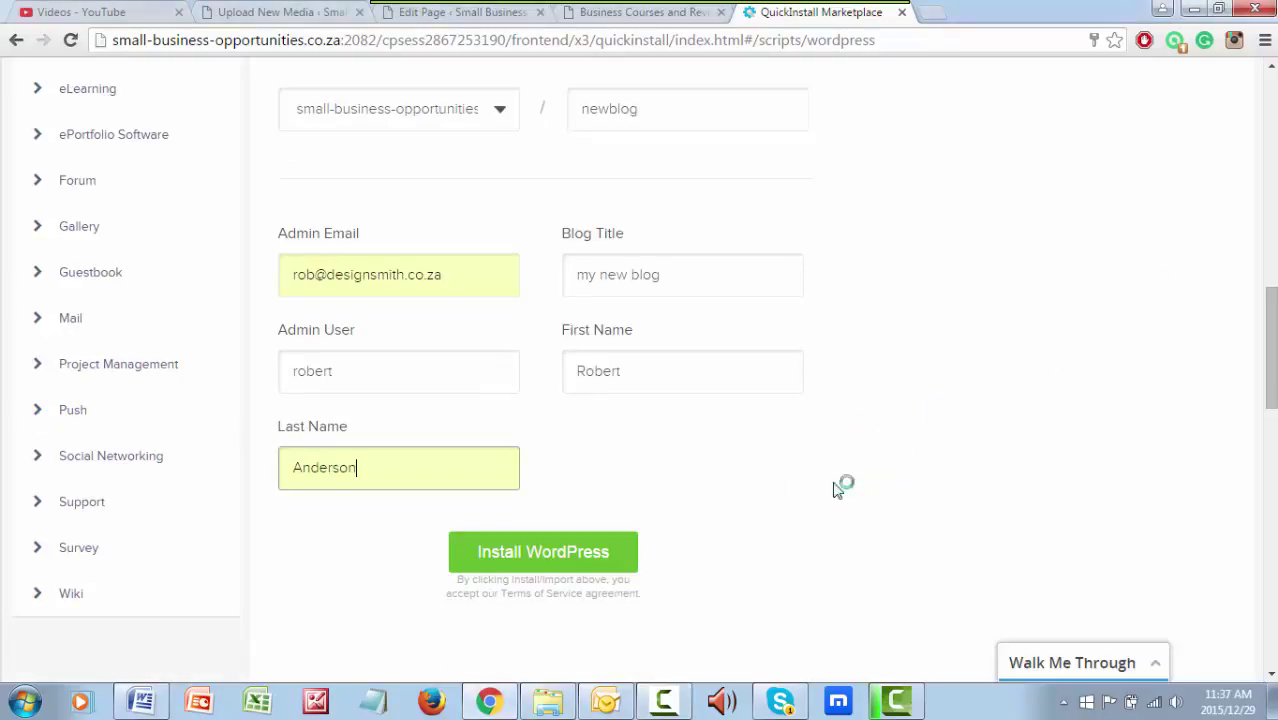
{"action": "left_click", "coordinate": [545, 563]}
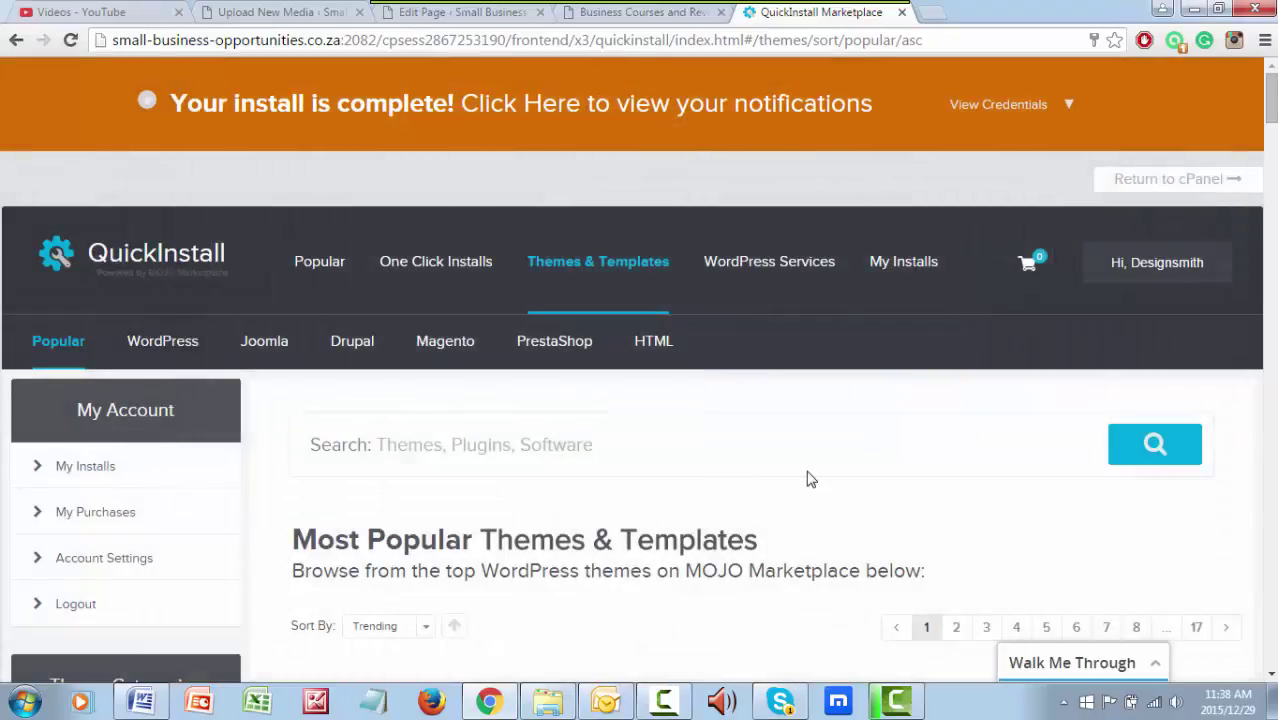
- Open the completed install's notification to show the login credentials of the new site
{"action": "scroll", "coordinate": [811, 479], "scroll_direction": "down", "scroll_amount": 2}
{"action": "scroll", "coordinate": [811, 479], "scroll_direction": "up", "scroll_amount": 2}
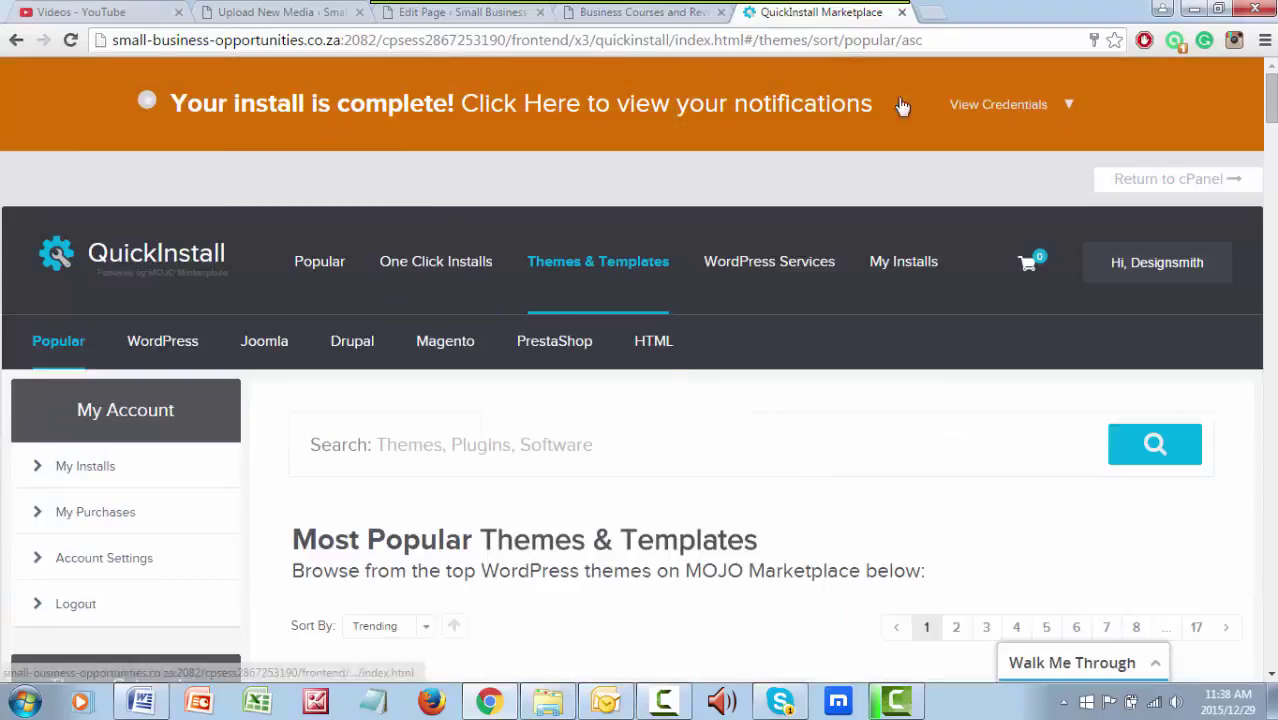
{"action": "left_click", "coordinate": [777, 112]}
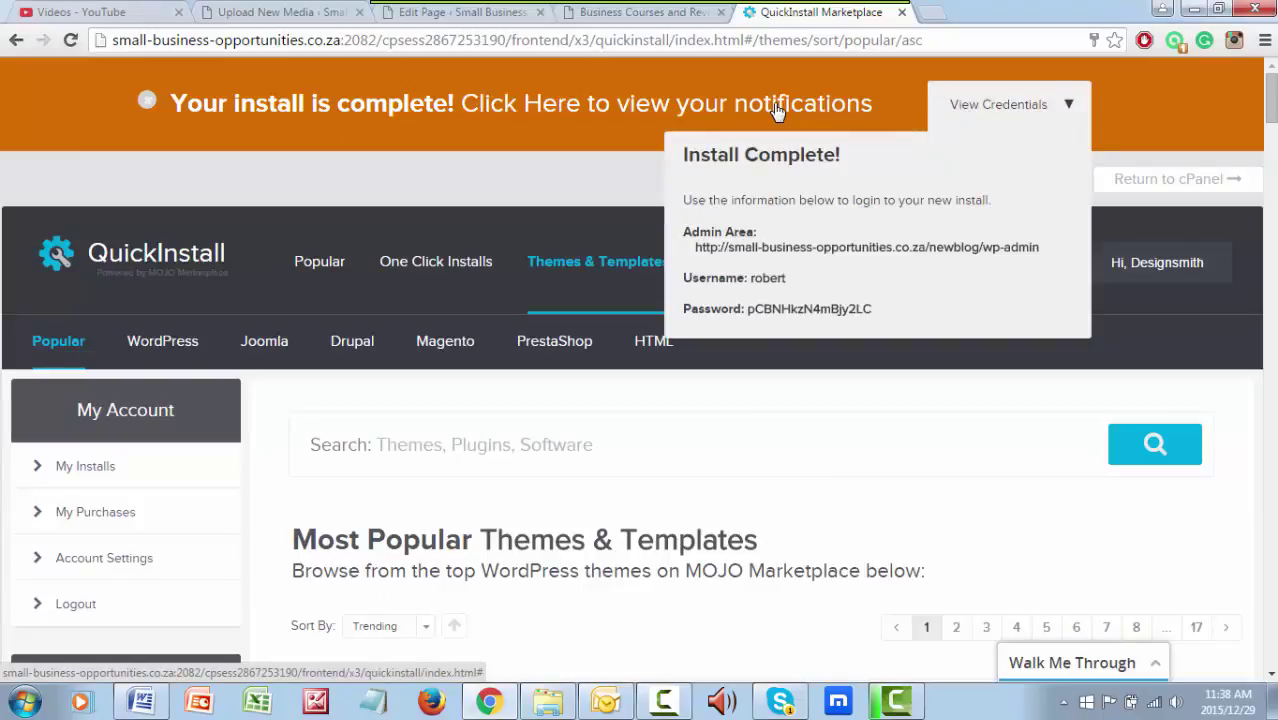
- Copy the new site's admin area address, username and password, and open the text editor for noting them
{"action": "left_click_drag", "start_coordinate": [877, 314], "coordinate": [683, 227]}
{"action": "right_click", "coordinate": [719, 240]}
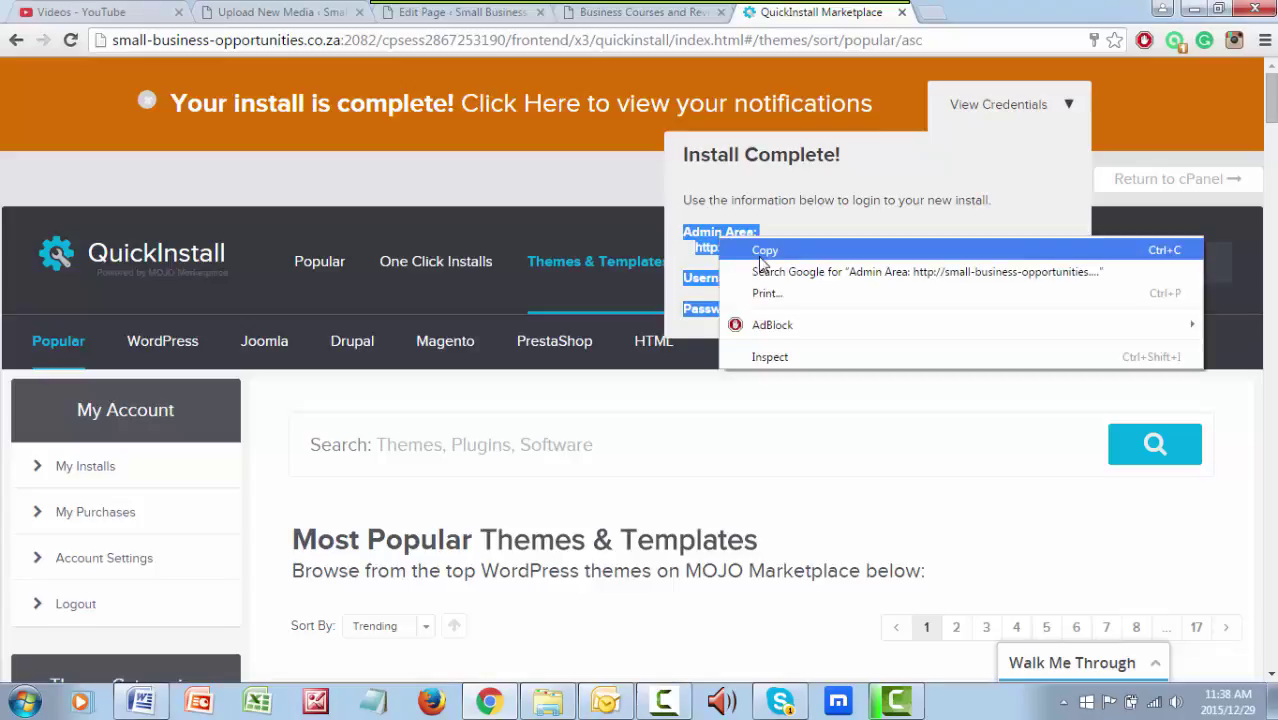
{"action": "left_click", "coordinate": [763, 251]}
{"action": "left_click", "coordinate": [380, 703]}
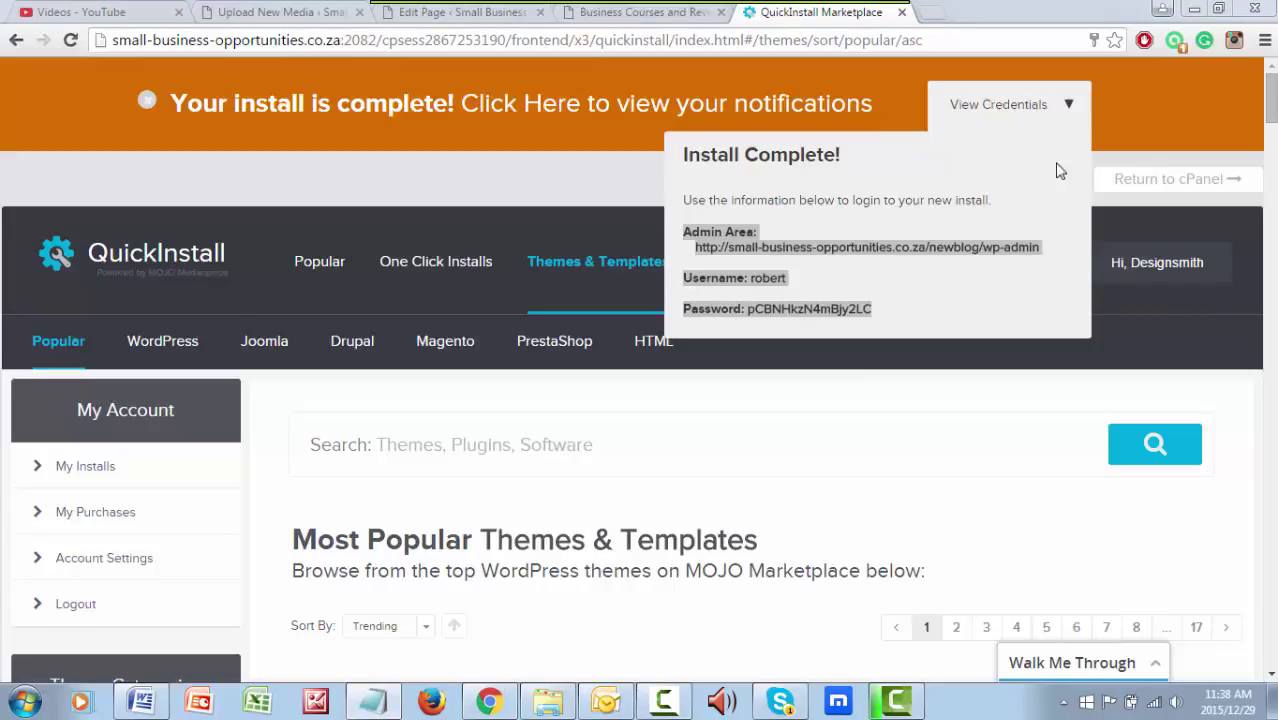
{"action": "left_click", "coordinate": [1137, 99]}
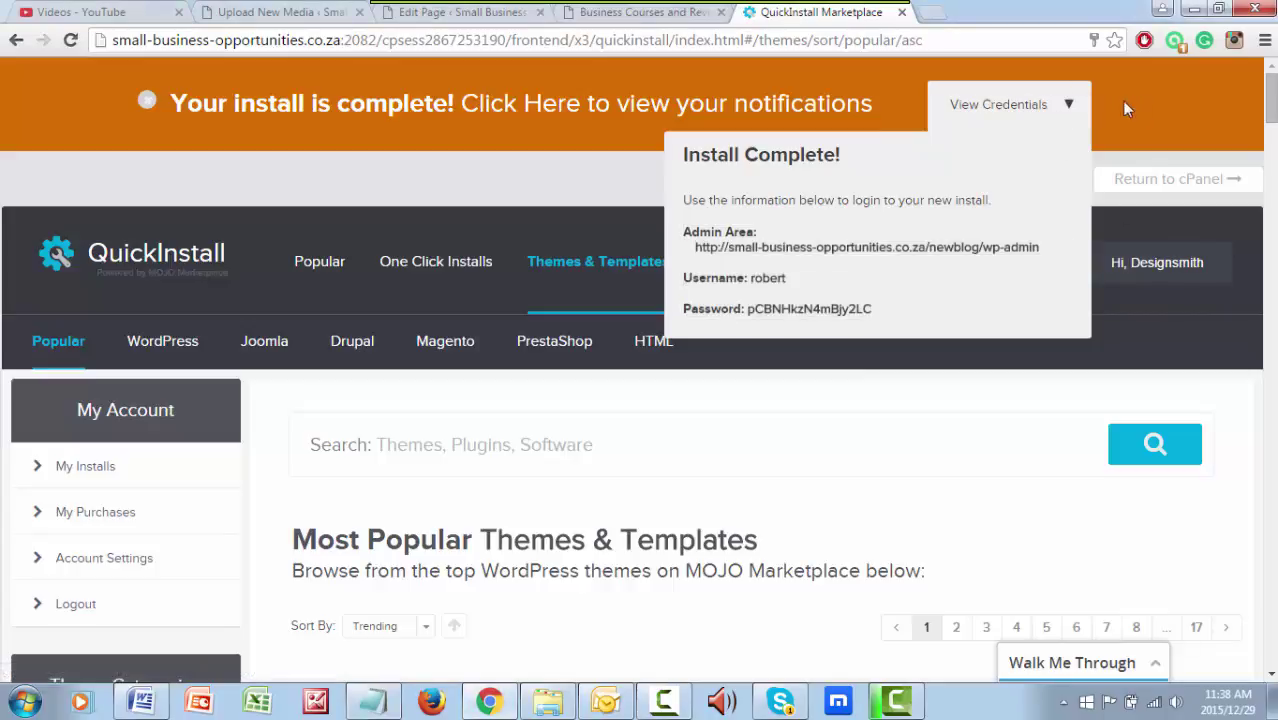
- Open the copied admin area address small-business-opportunities.co.za/newblog/wp-admin in a new browser tab
{"action": "left_click", "coordinate": [931, 12]}
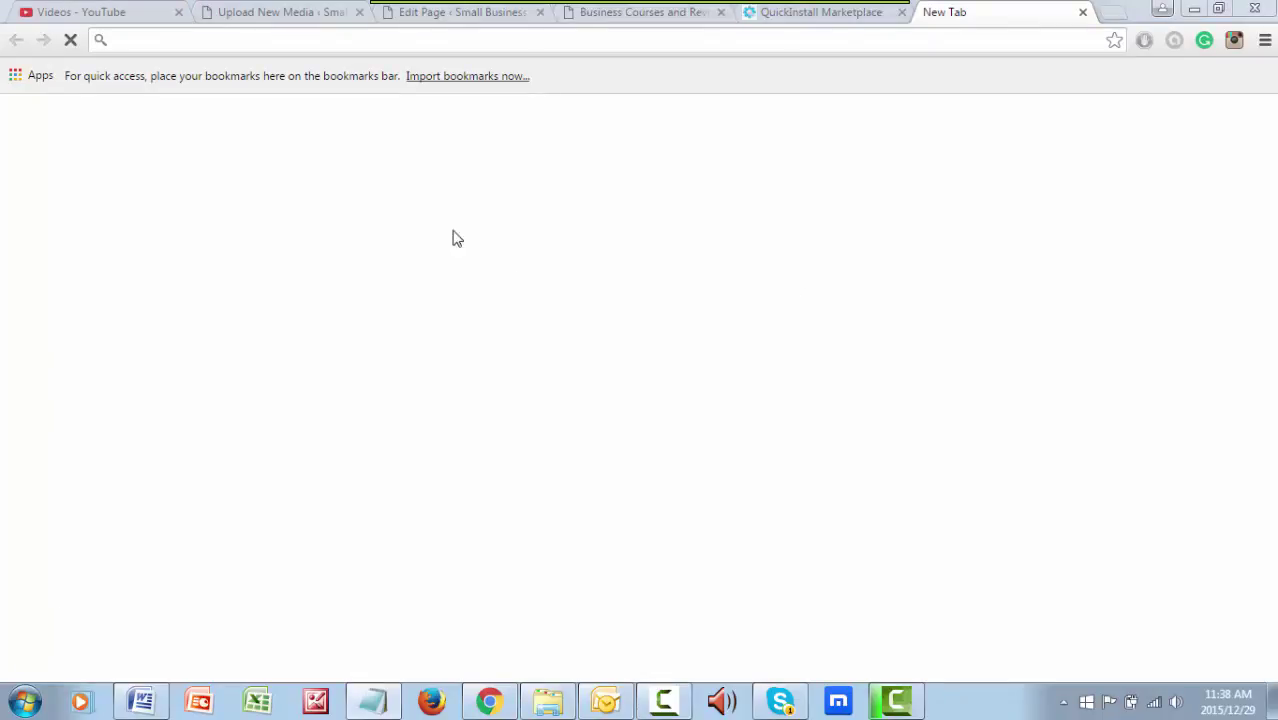
{"action": "right_click", "coordinate": [384, 37]}
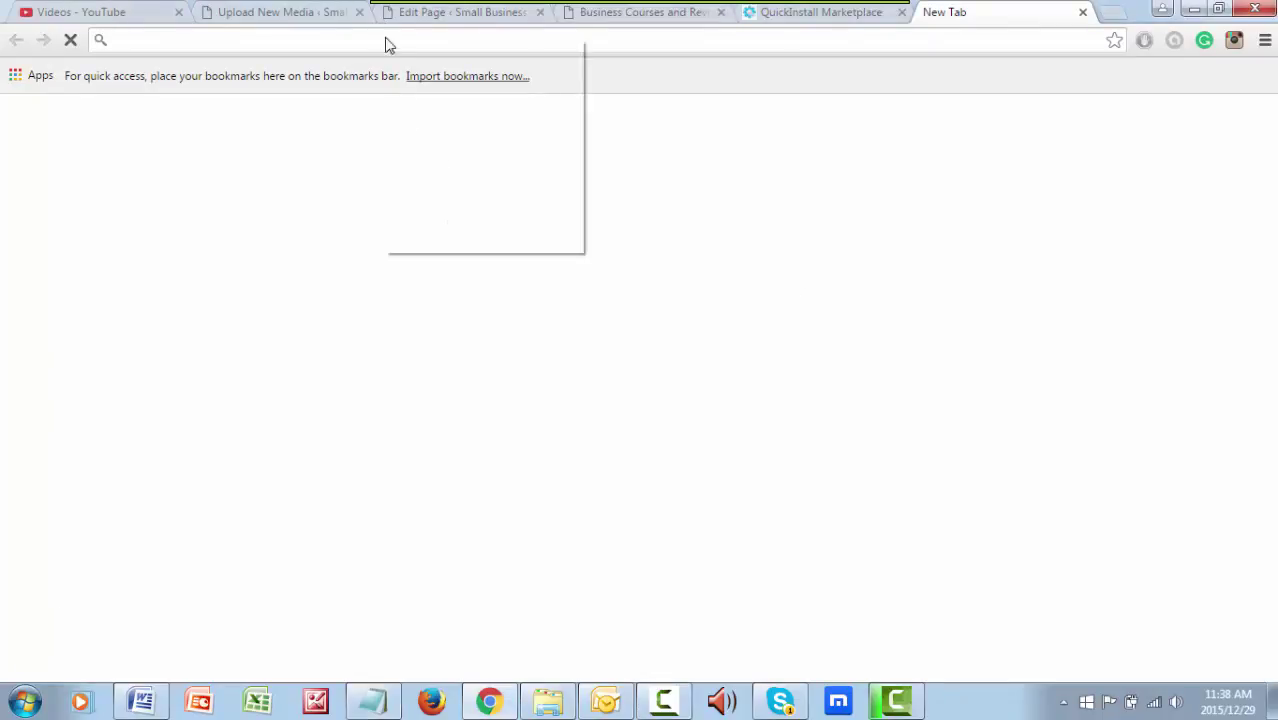
{"action": "left_click", "coordinate": [428, 128]}
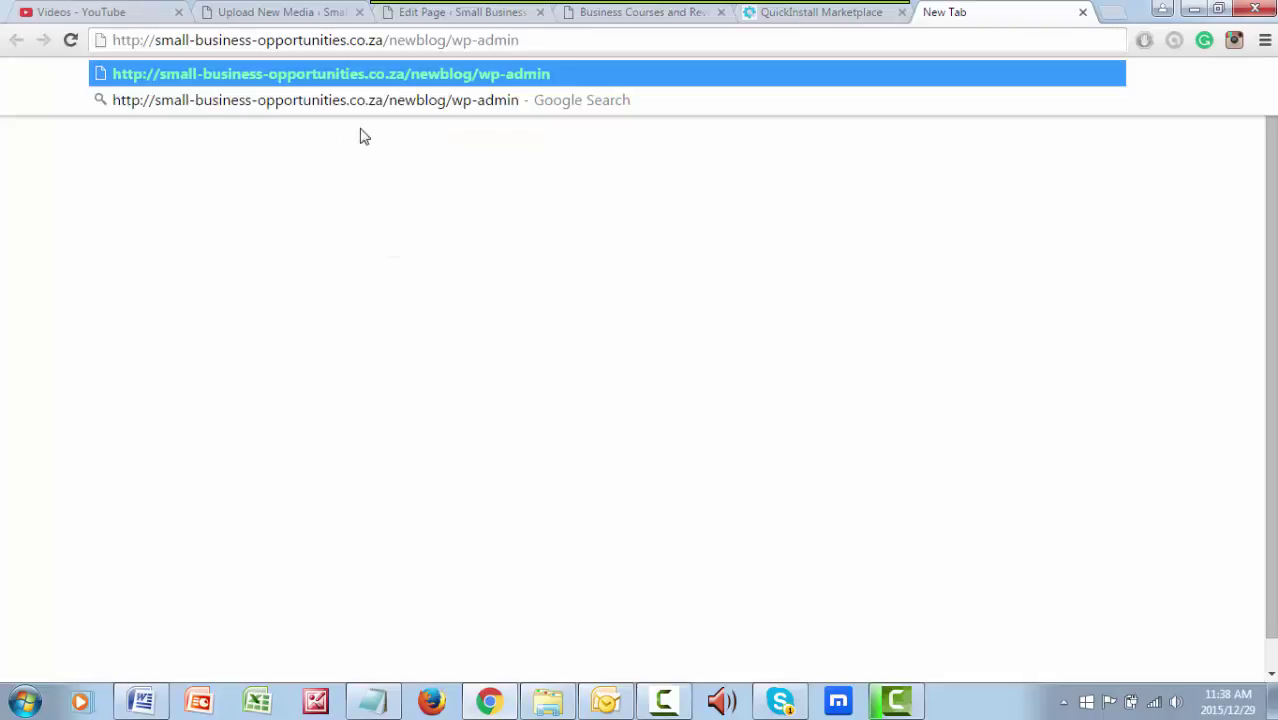
{"action": "key", "text": "Return"}
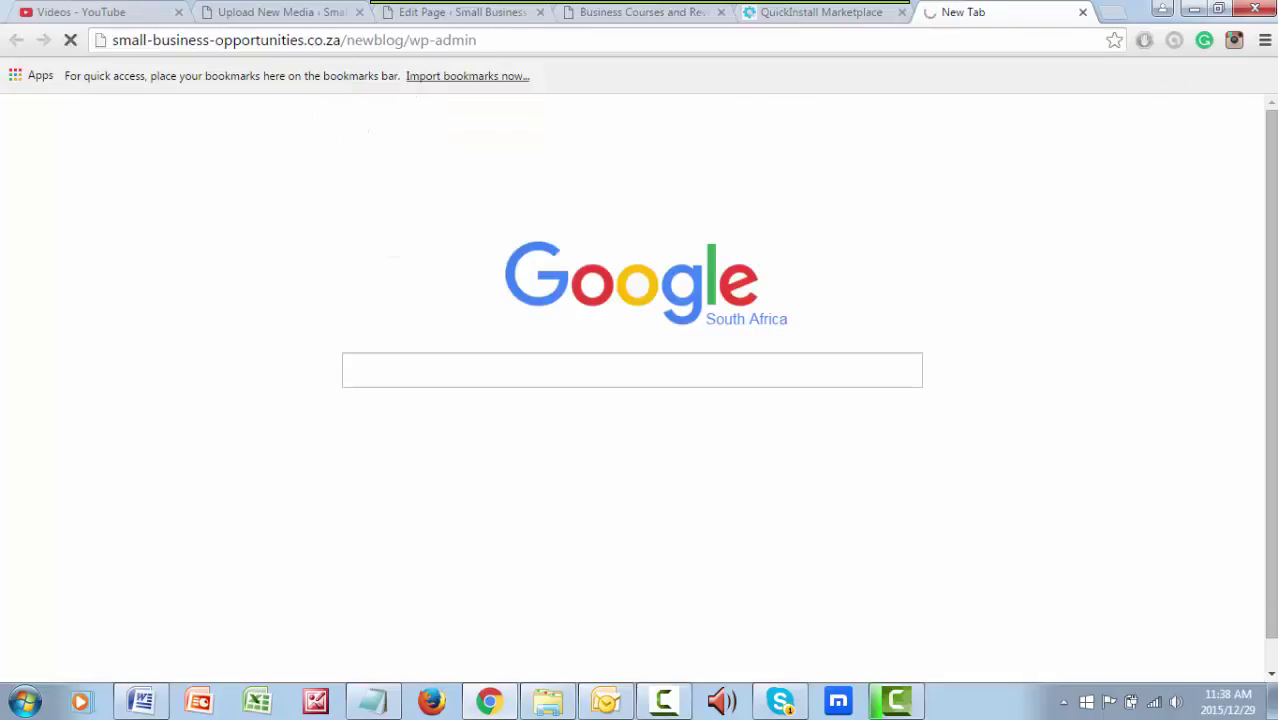
- Switch to Notepad, copy the password from the saved login details, and return to the browser's login page
{"action": "key", "text": "alt+Tab"}
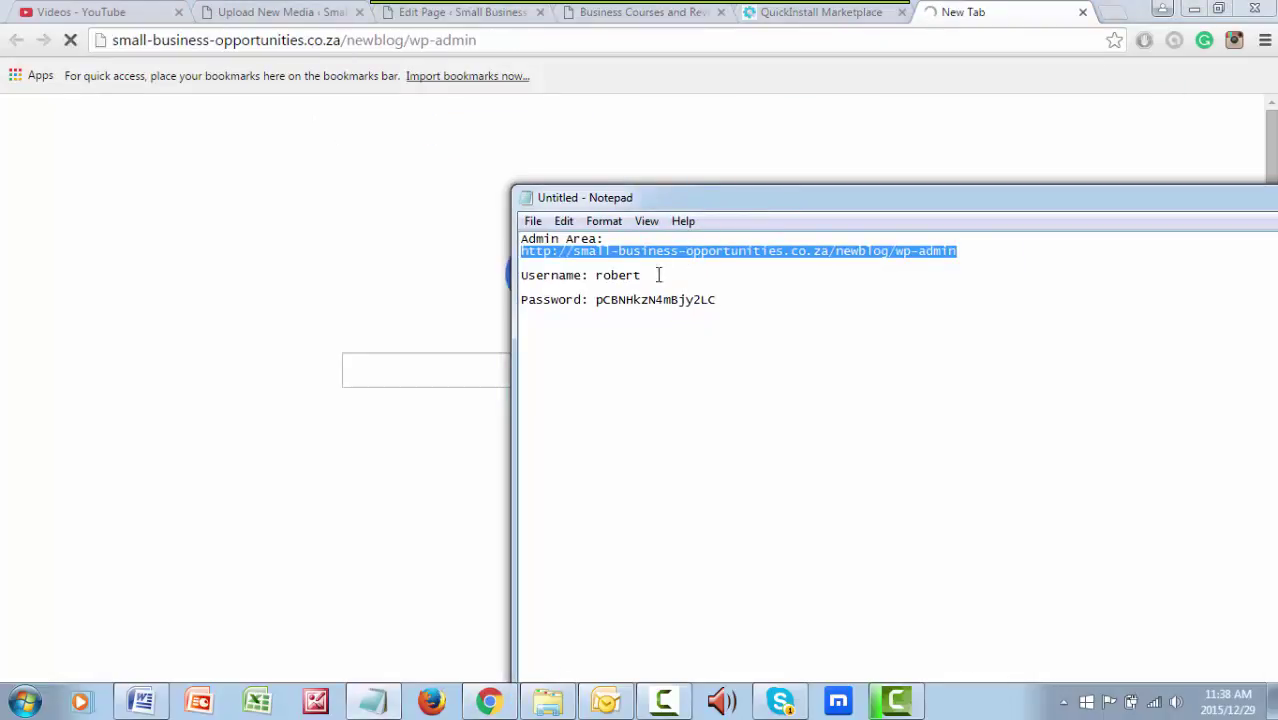
{"action": "left_click_drag", "start_coordinate": [718, 302], "coordinate": [598, 304]}
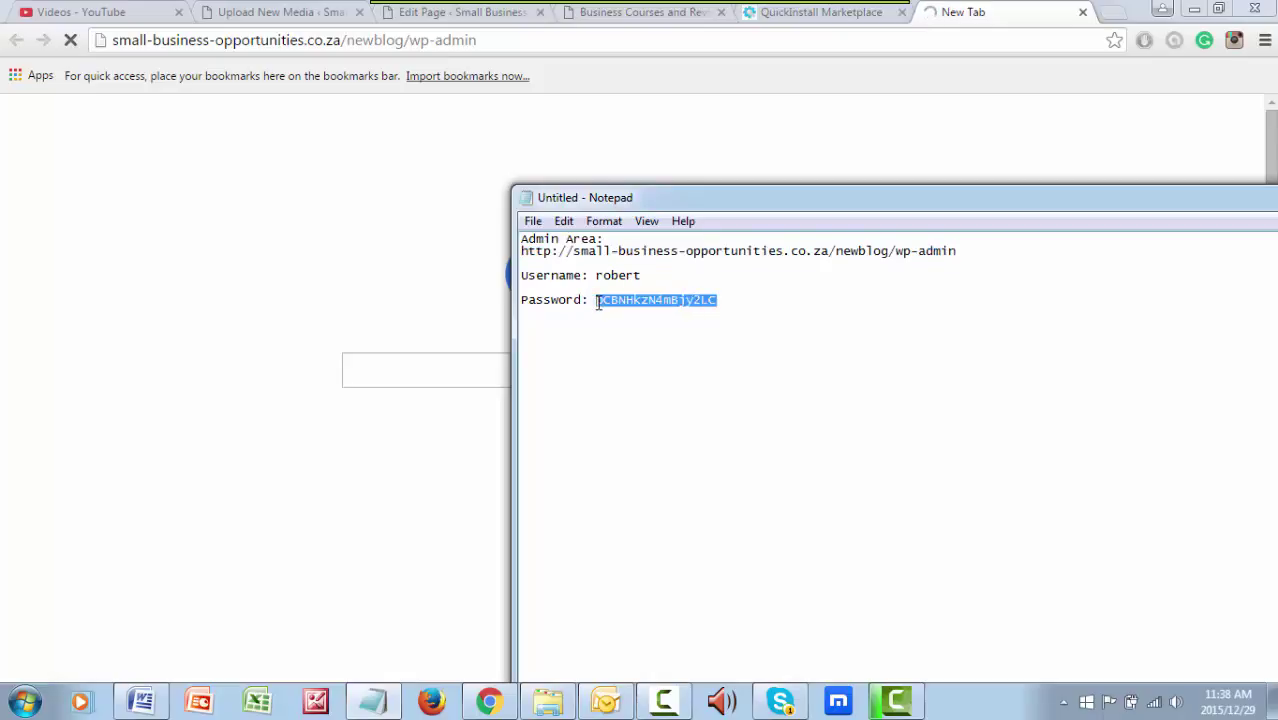
{"action": "right_click", "coordinate": [603, 298]}
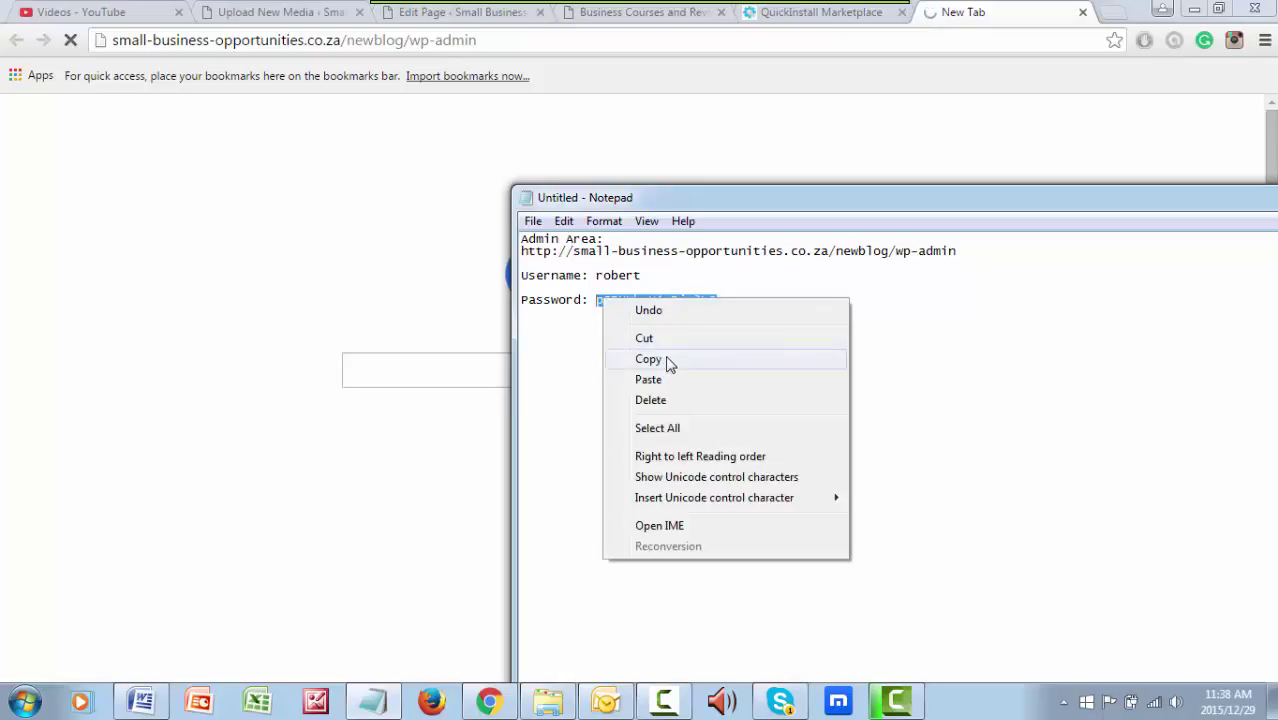
{"action": "left_click", "coordinate": [667, 360]}
{"action": "left_click_drag", "start_coordinate": [665, 207], "coordinate": [723, 213]}
{"action": "key", "text": "alt+Tab"}
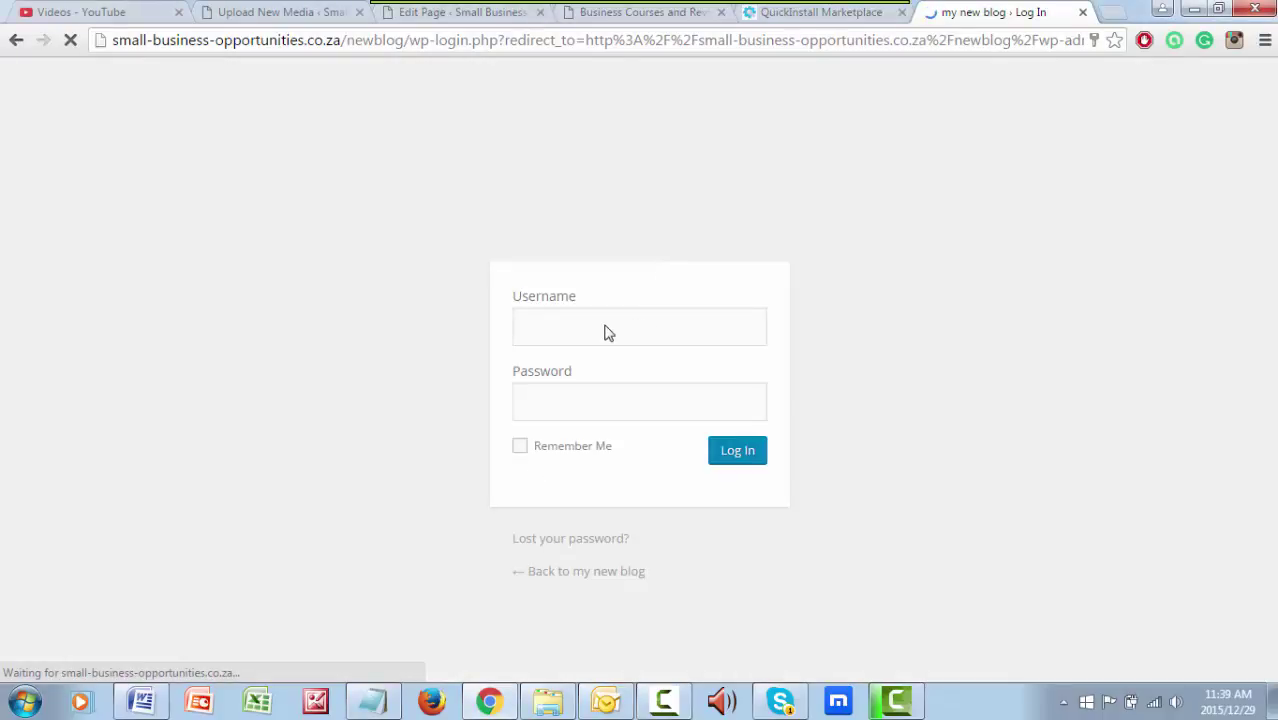
- Replace the prefilled login details with the new site's admin username and the copied account password
{"action": "left_click", "coordinate": [590, 330]}
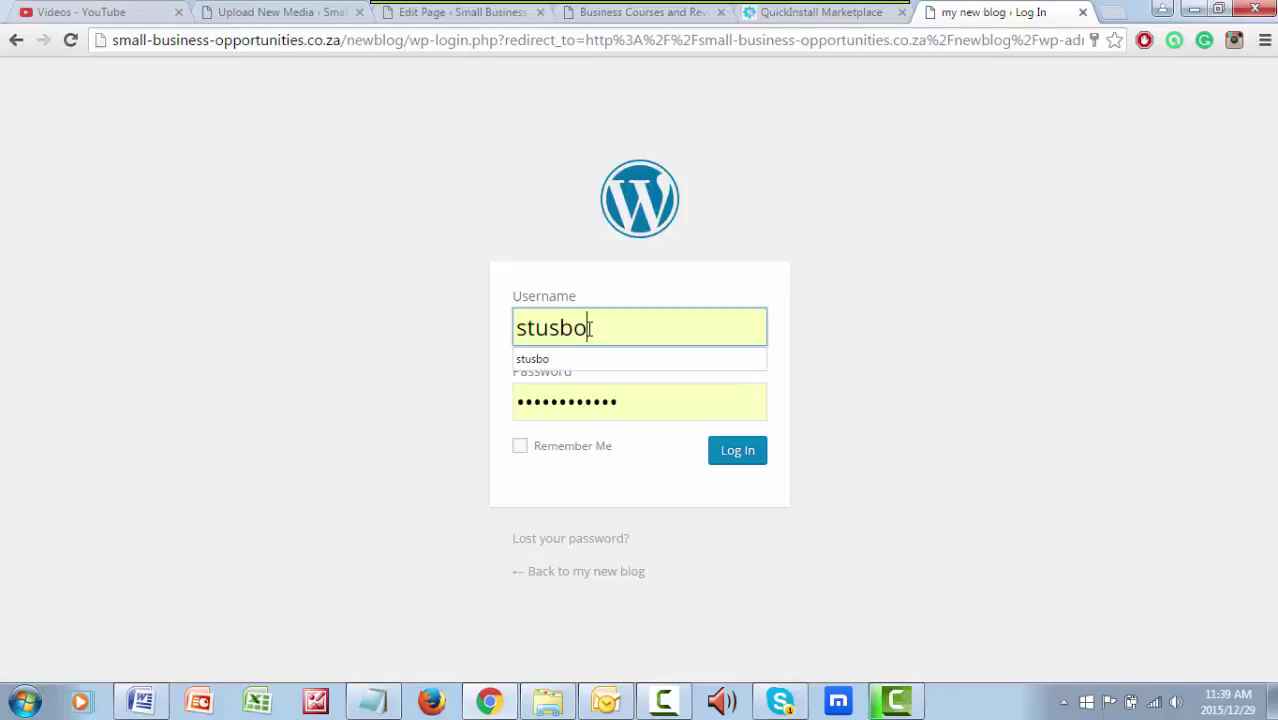
{"action": "left_click_drag", "start_coordinate": [591, 331], "coordinate": [507, 333]}
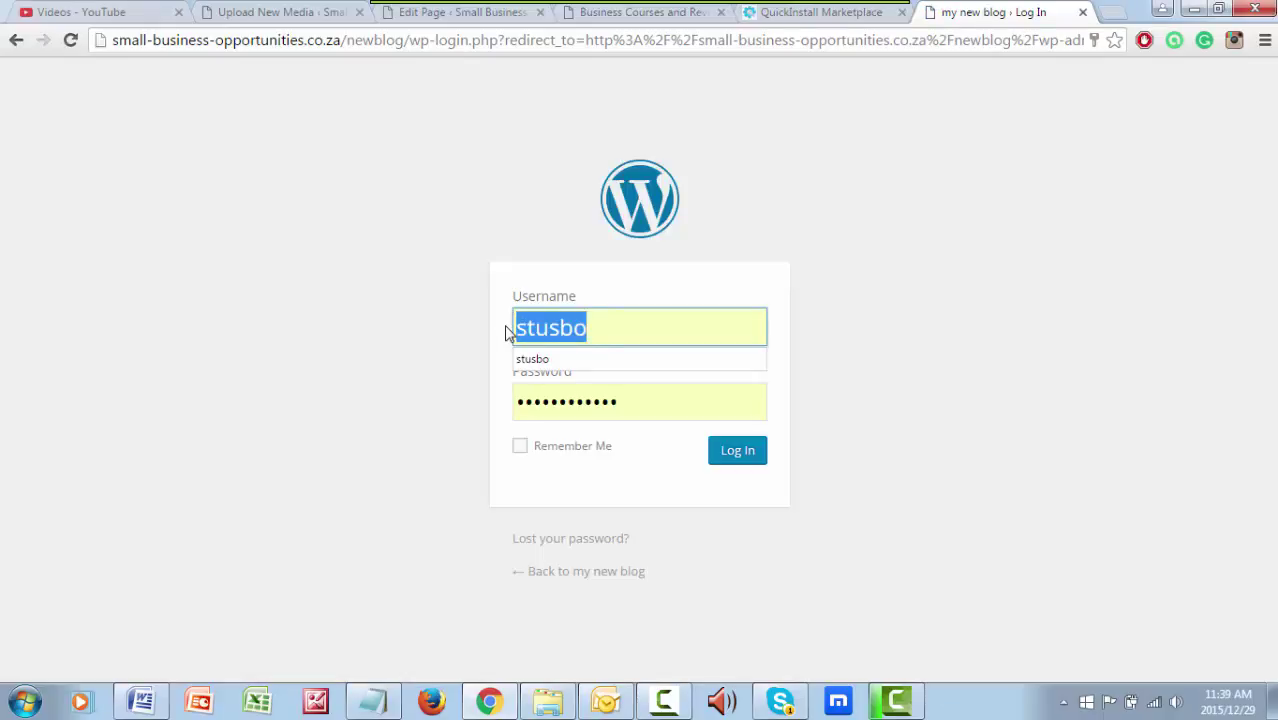
{"action": "type", "text": "robert"}
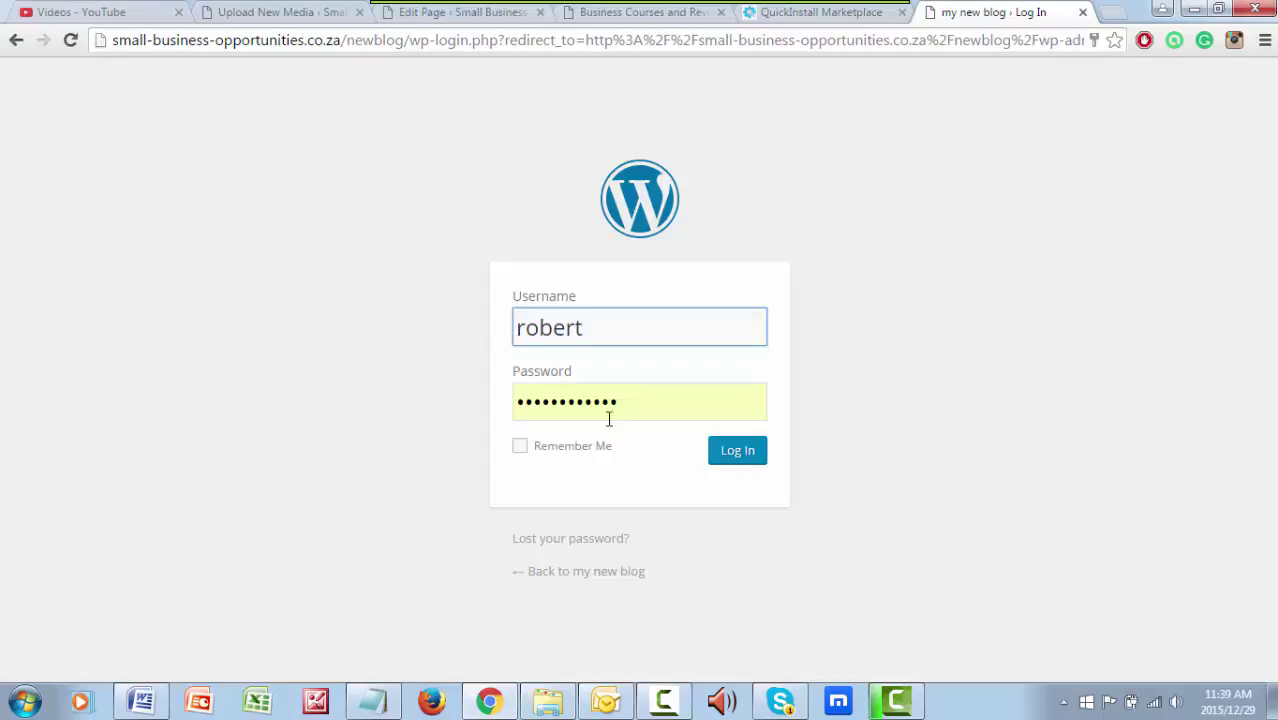
{"action": "left_click_drag", "start_coordinate": [627, 399], "coordinate": [456, 408]}
{"action": "right_click", "coordinate": [580, 404]}
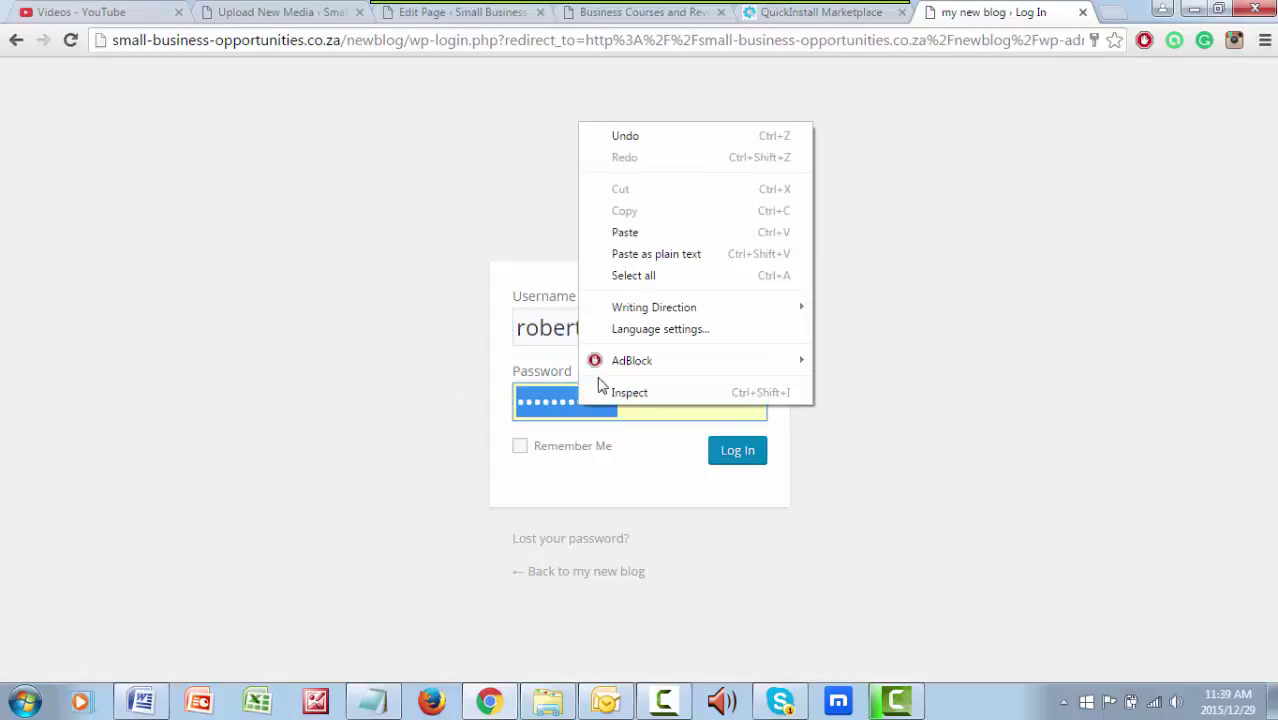
{"action": "left_click", "coordinate": [620, 232]}
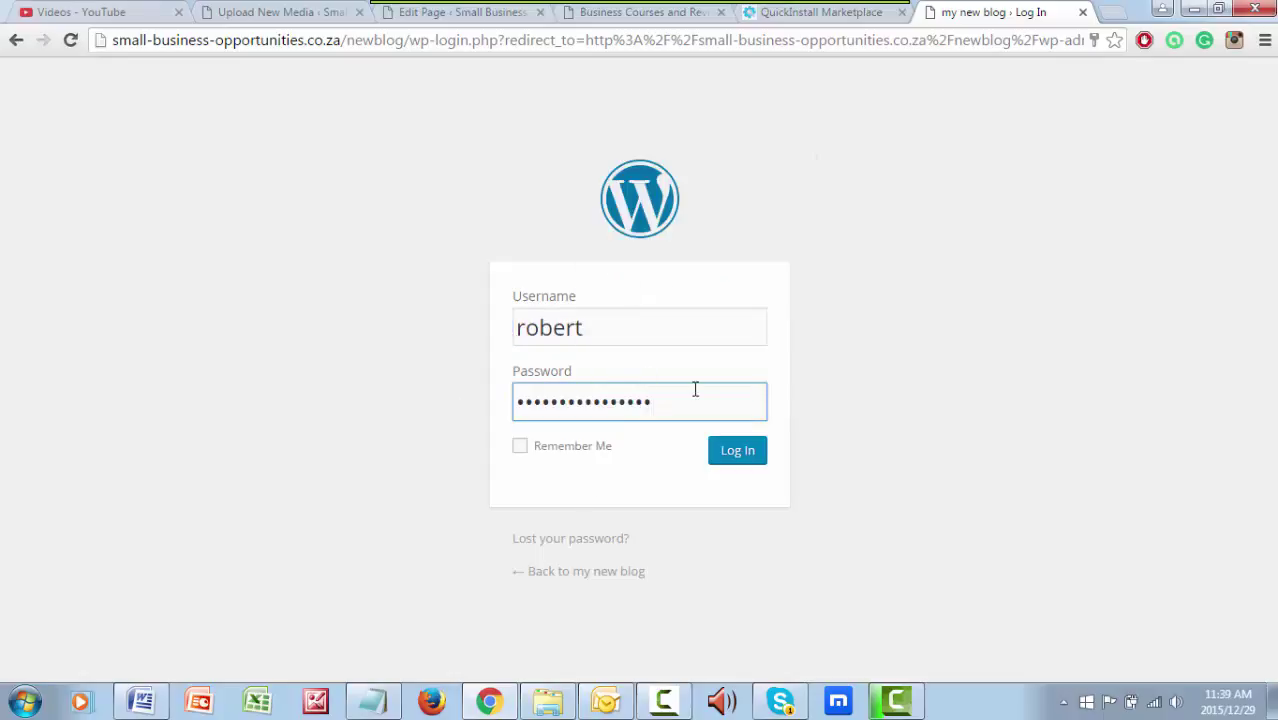
- Log in to the new blog's dashboard and let the browser save the site's password
{"action": "left_click", "coordinate": [521, 449]}
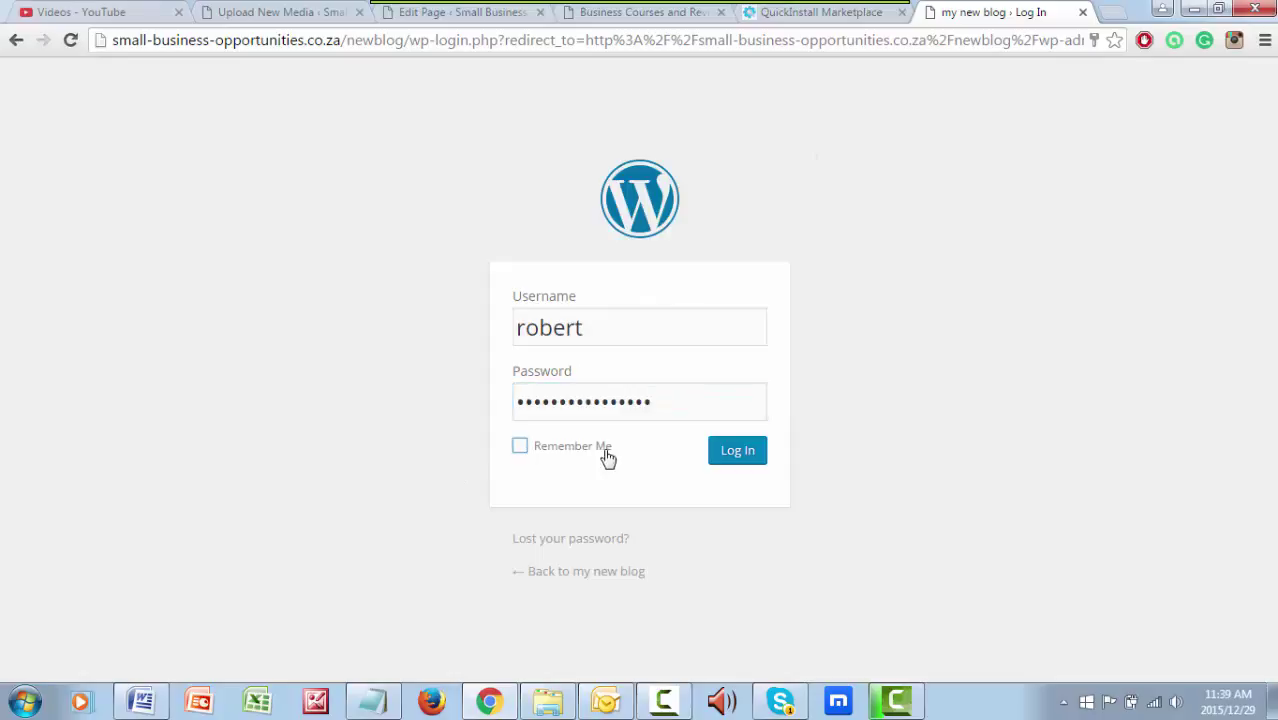
{"action": "left_click", "coordinate": [607, 457]}
{"action": "left_click", "coordinate": [730, 456]}
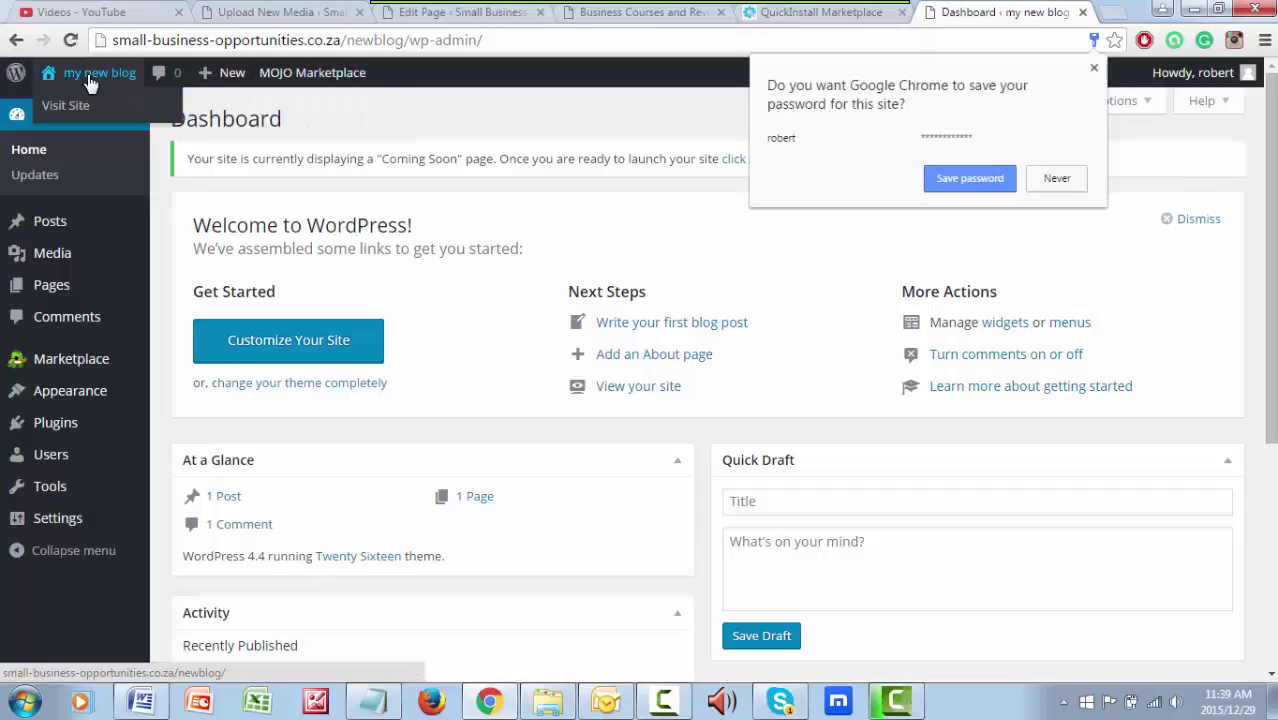
{"action": "left_click", "coordinate": [969, 178]}
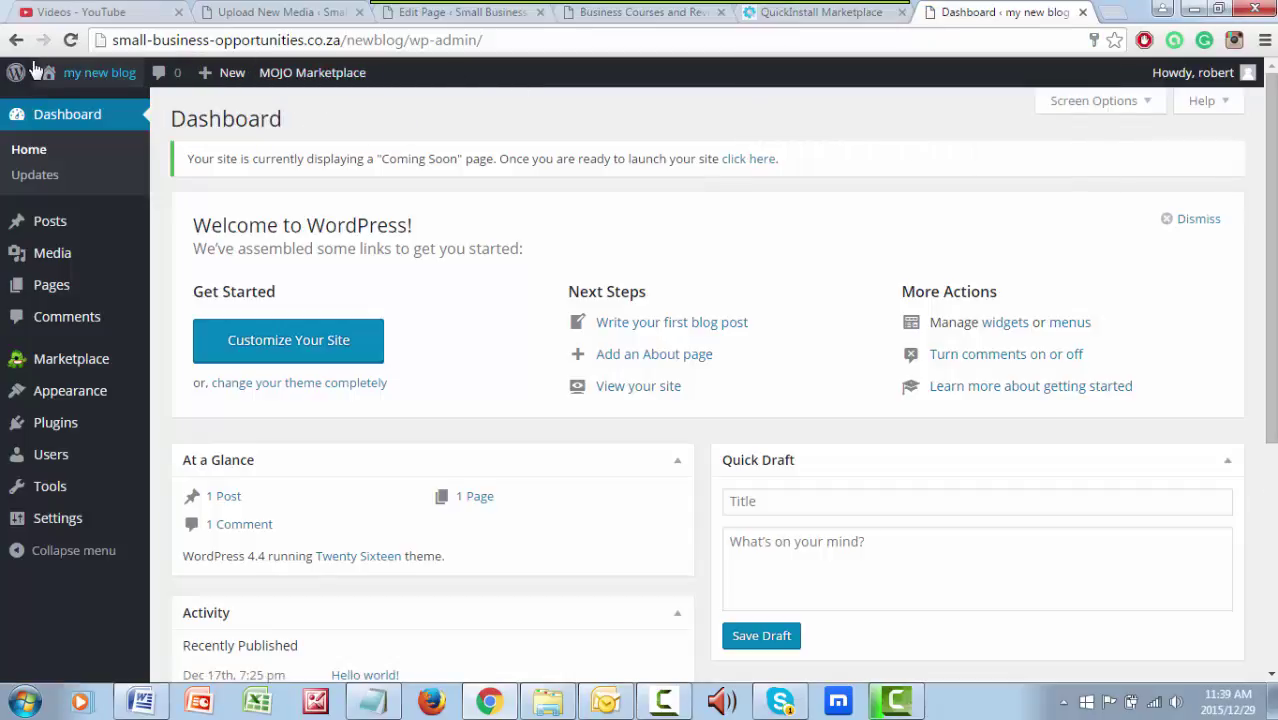
- Open the new blog's public site from the dashboard in a separate tab and look over its front page
{"action": "right_click", "coordinate": [88, 106]}
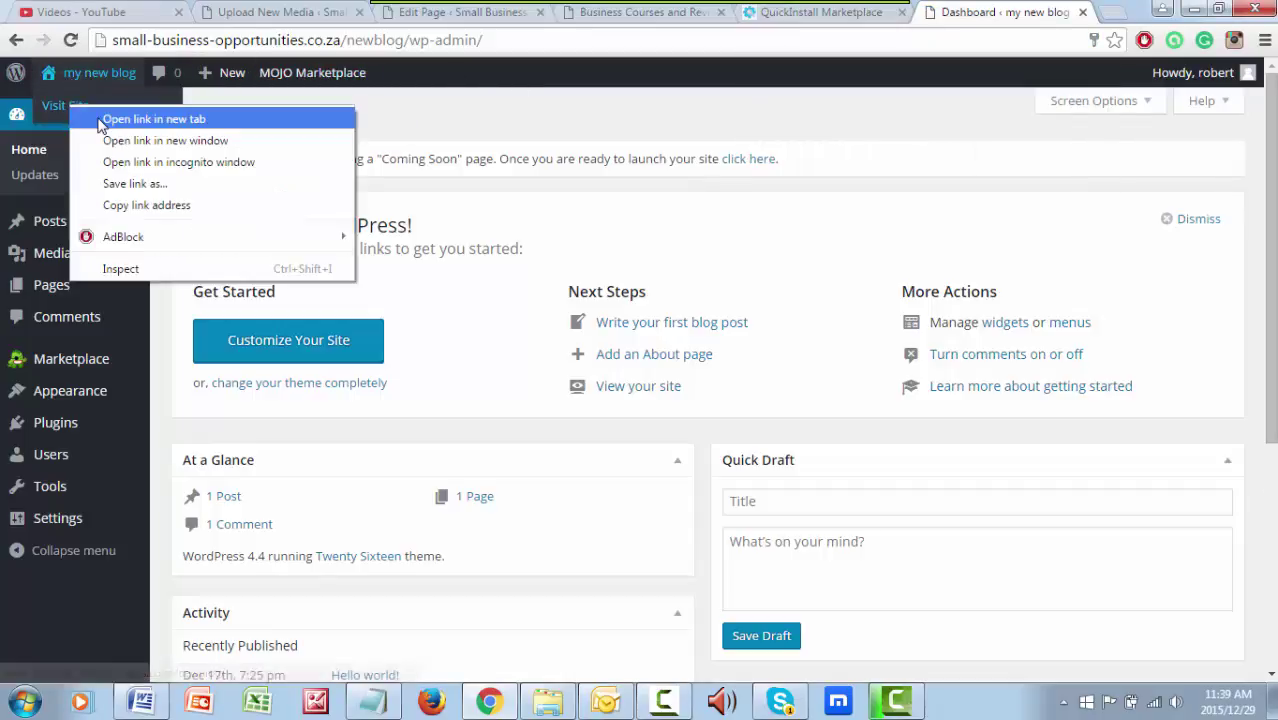
{"action": "left_click", "coordinate": [130, 118]}
{"action": "left_click", "coordinate": [1010, 14]}
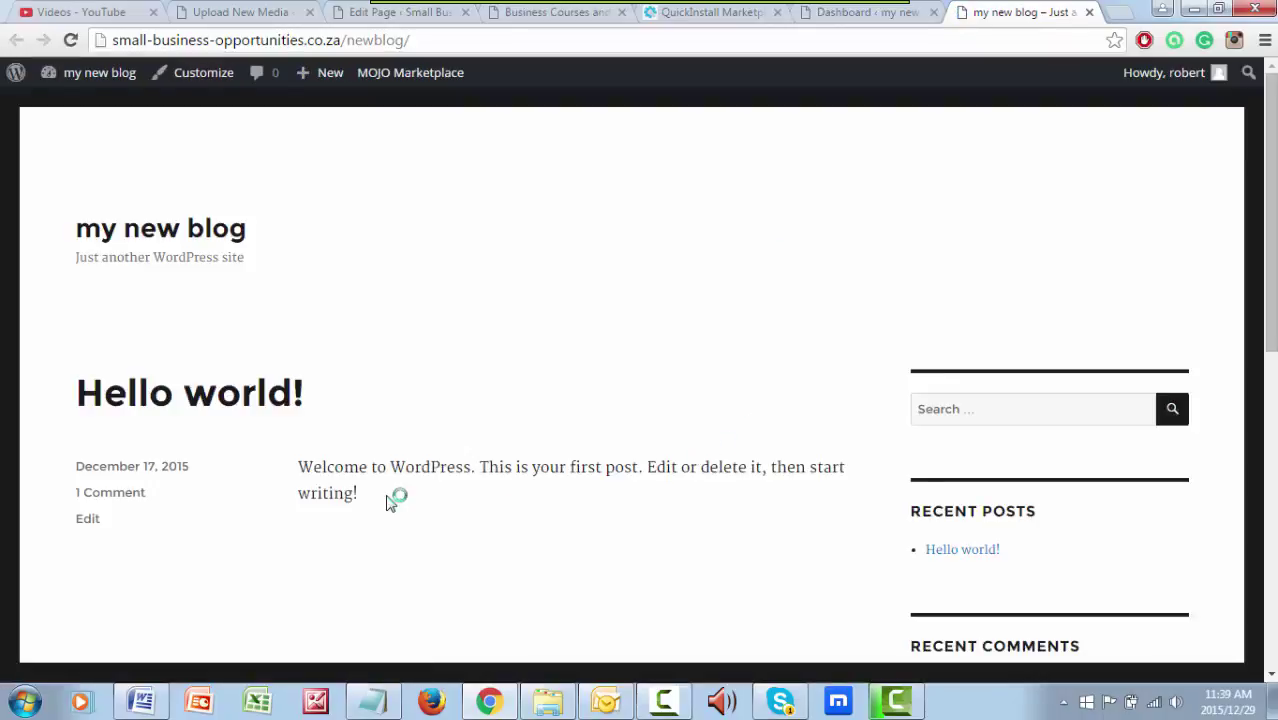
{"action": "scroll", "coordinate": [250, 560], "scroll_direction": "down", "scroll_amount": 4}
{"action": "scroll", "coordinate": [770, 480], "scroll_direction": "up", "scroll_amount": 4}
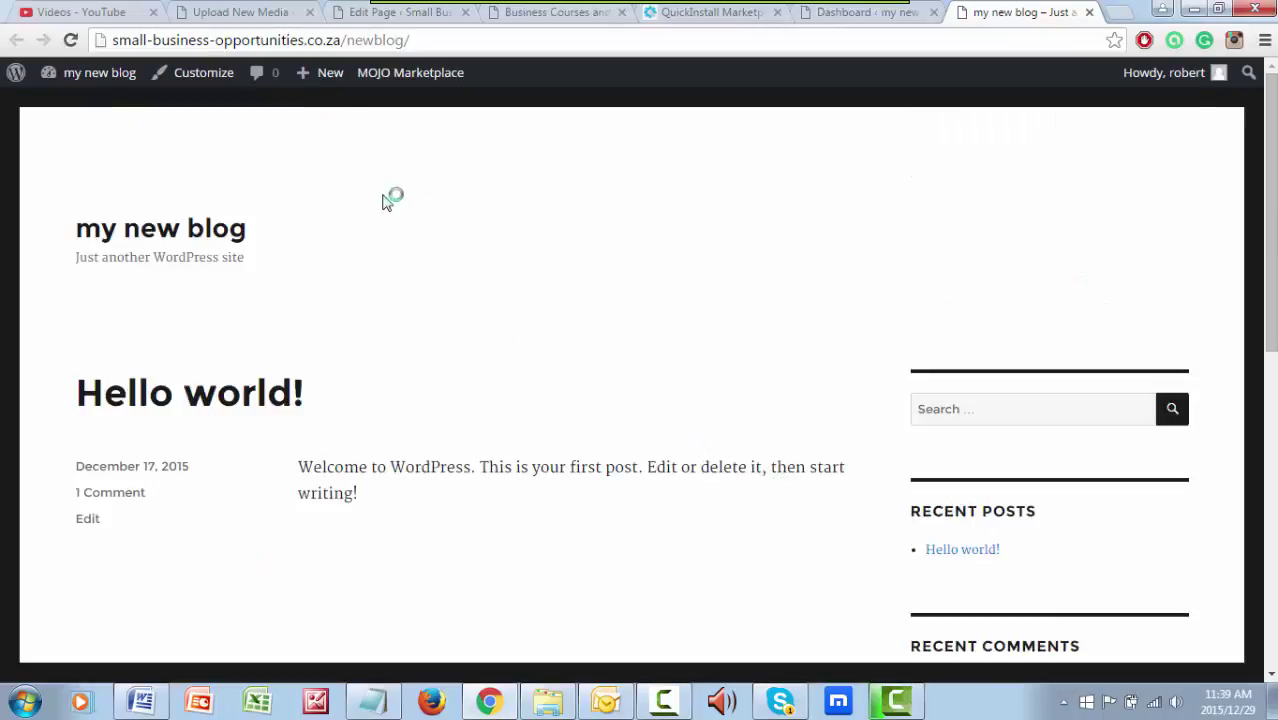
- Switch to Notepad to review the noted login details, and move its window aside to uncover the blog
{"action": "key", "text": "alt+Tab"}
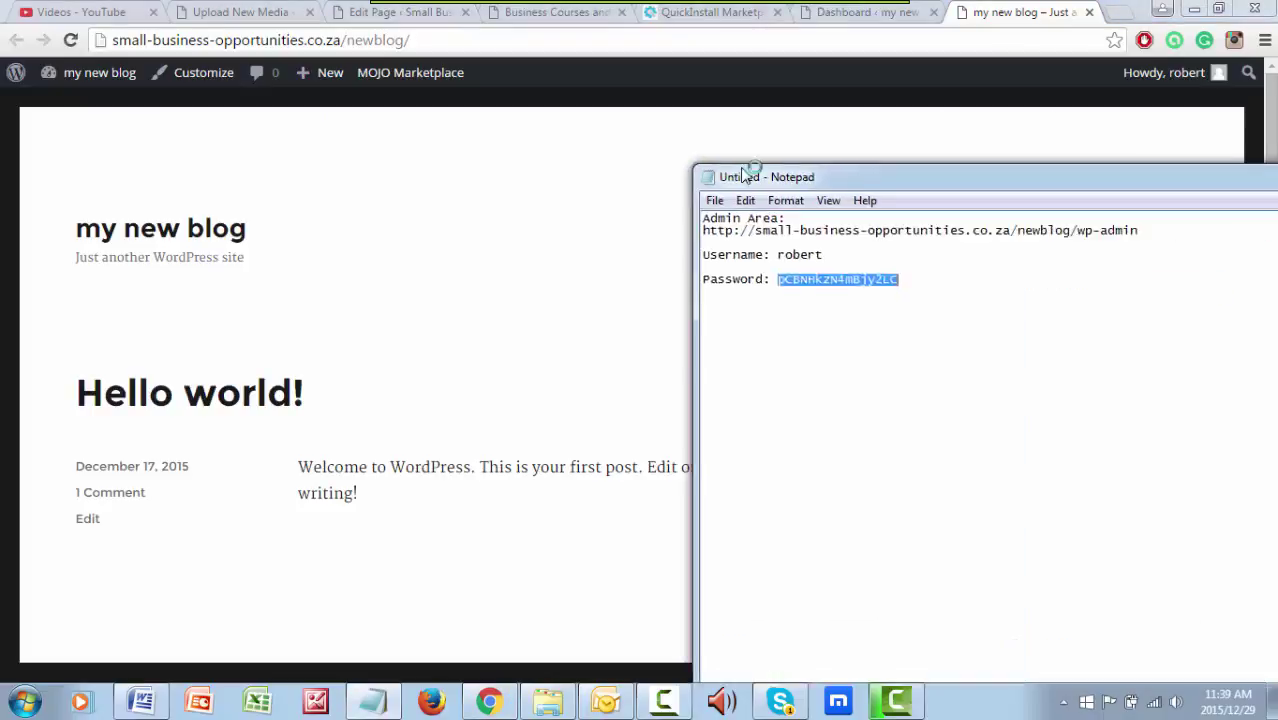
{"action": "left_click_drag", "start_coordinate": [992, 172], "coordinate": [609, 159]}
{"action": "left_click_drag", "start_coordinate": [855, 166], "coordinate": [1277, 190]}
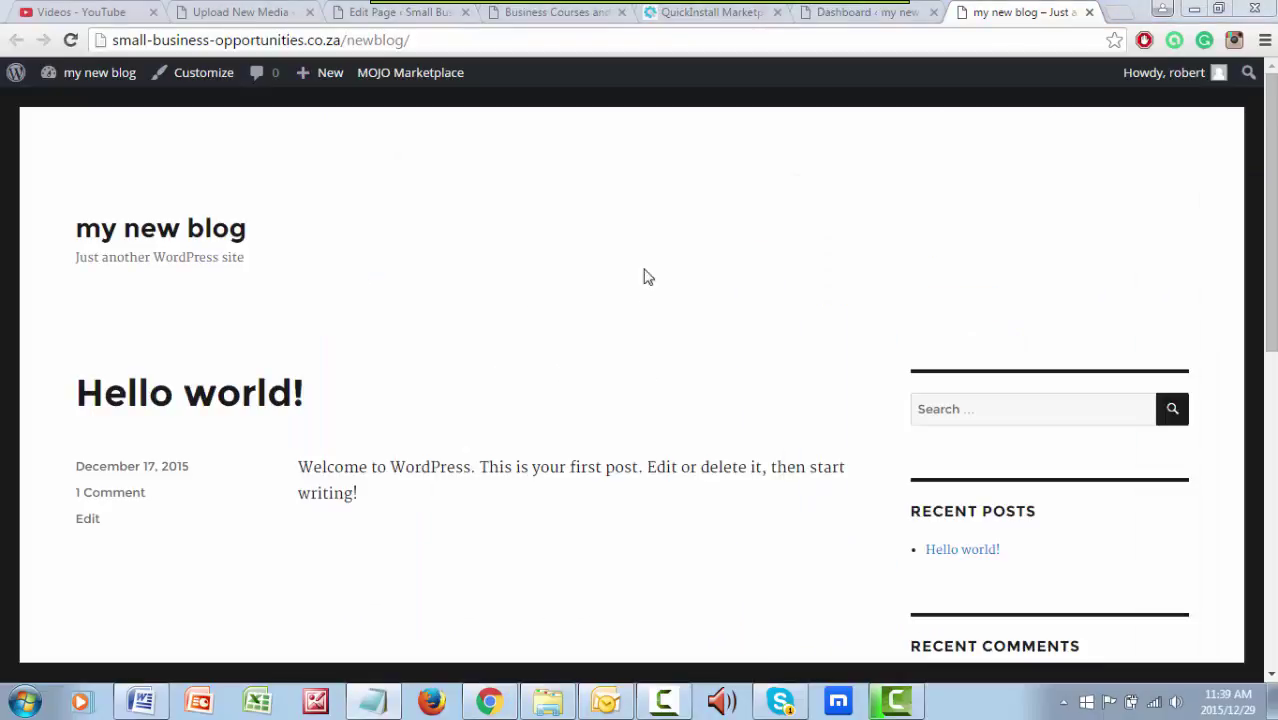